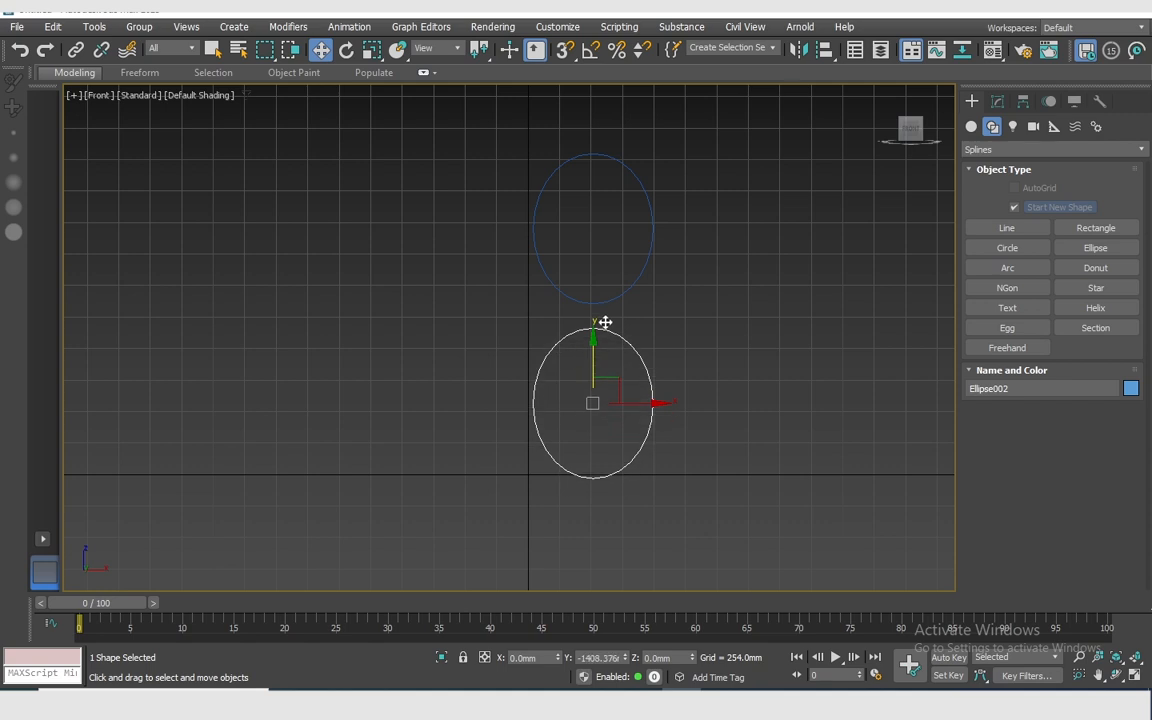
Resize the lower ellipse to a length of about 249 mm and a width of about 455 mm
click(577, 420)
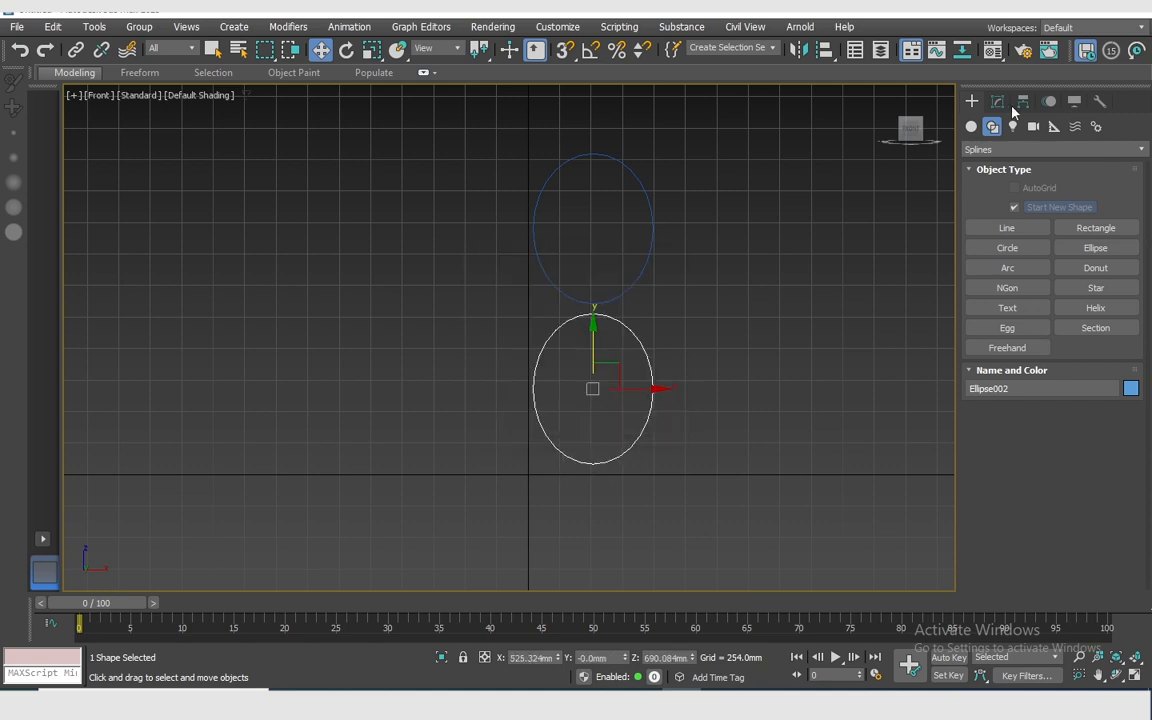
click(997, 101)
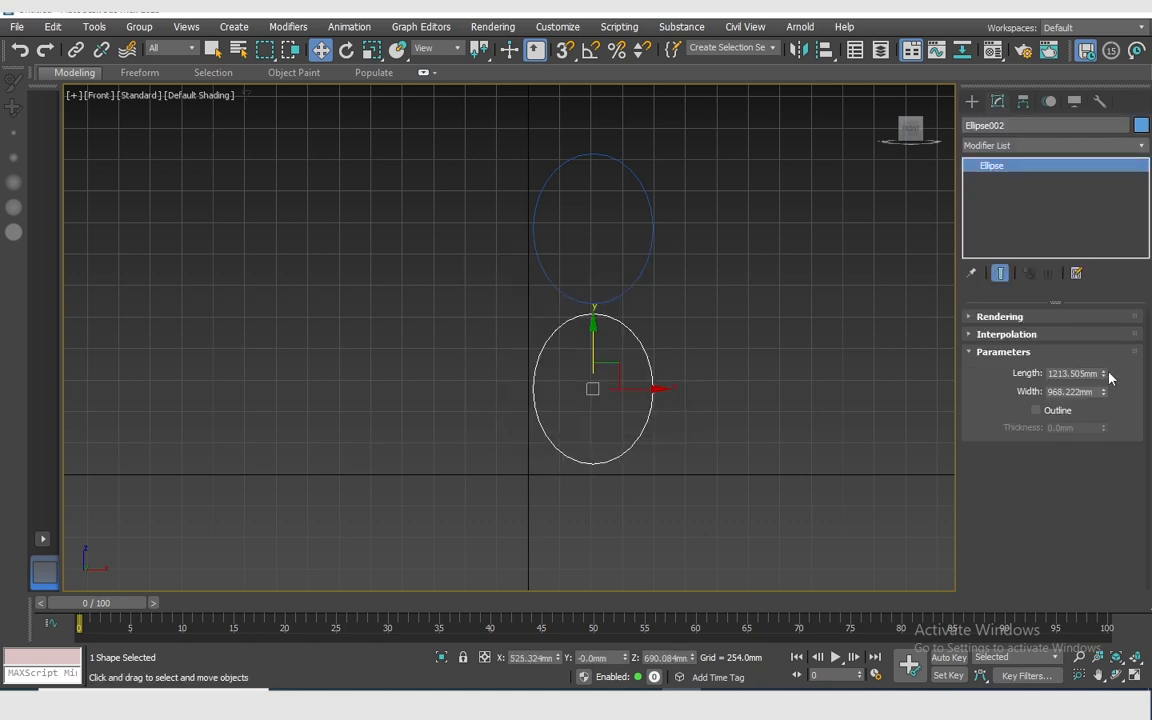
drag(1104, 376, 1102, 396)
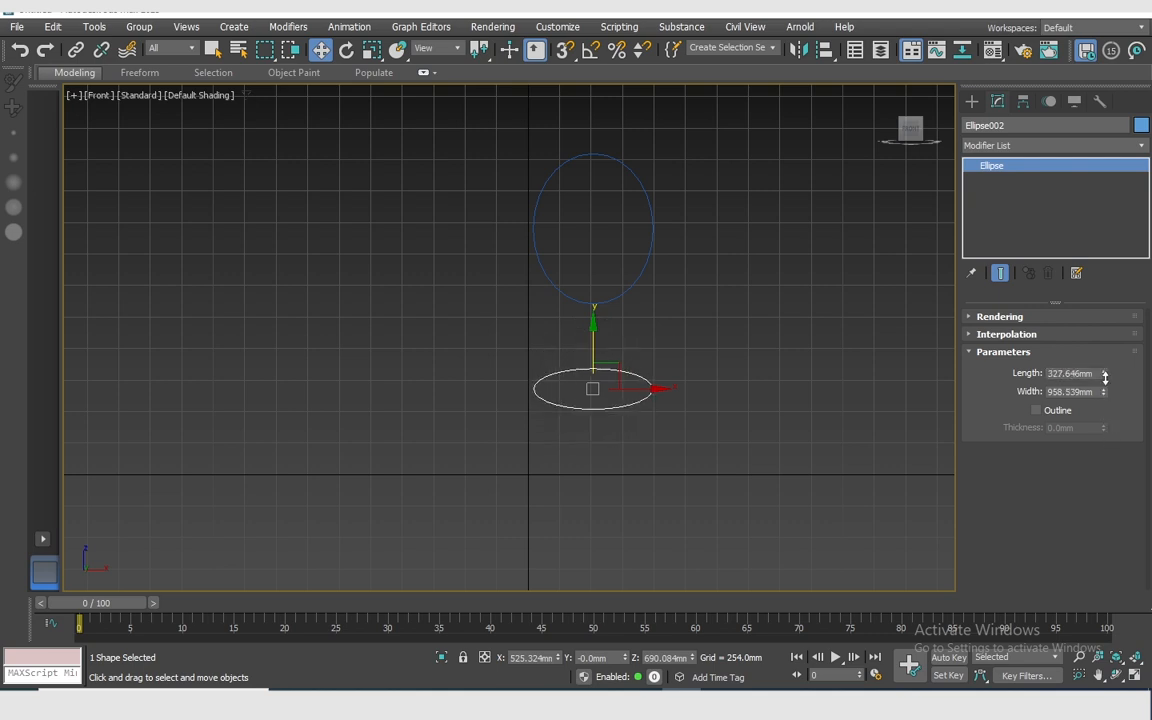
drag(1105, 392, 1124, 436)
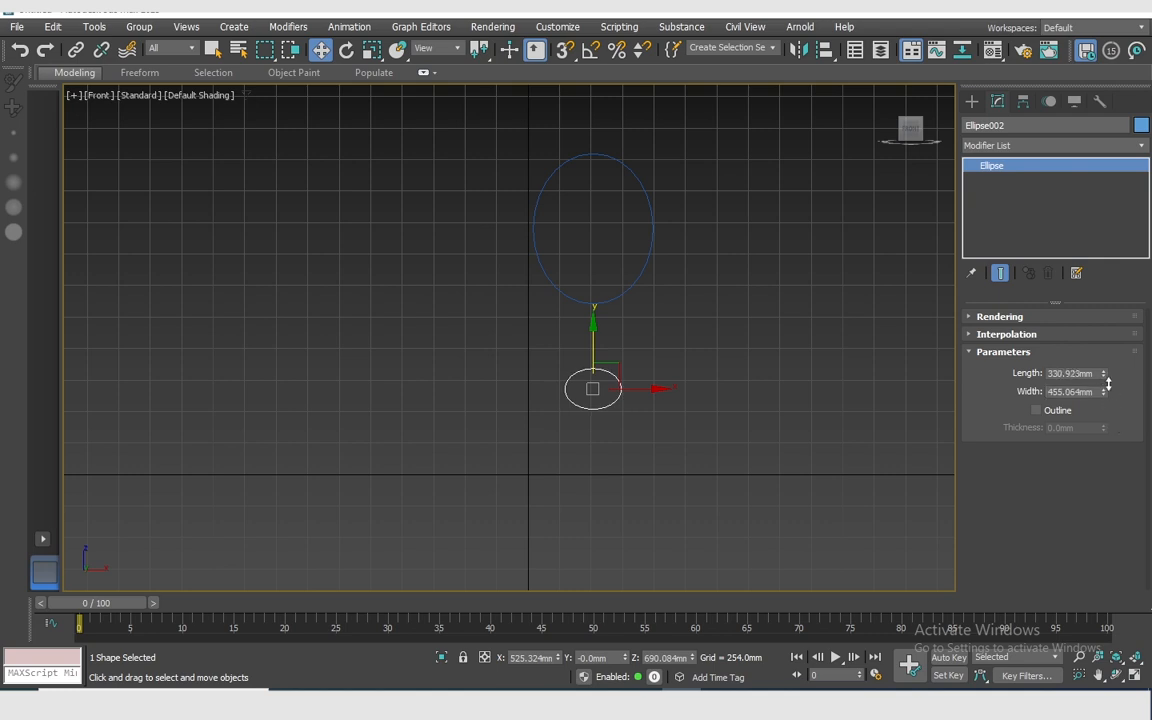
drag(1108, 380, 1108, 410)
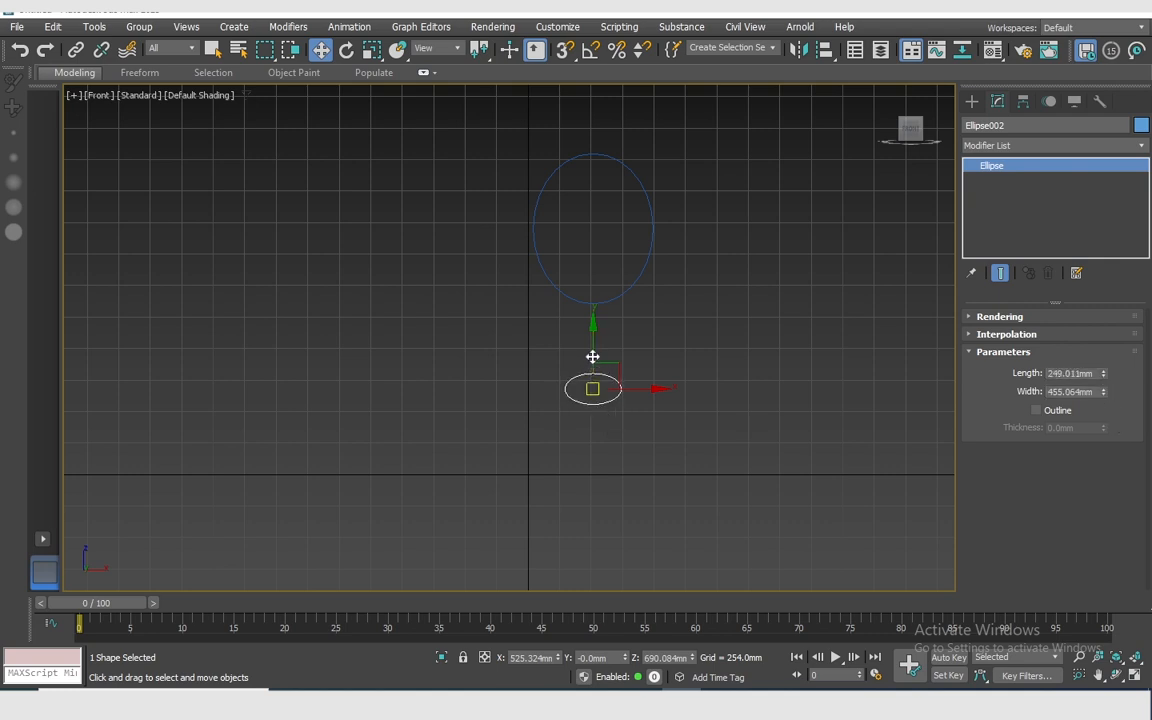
Move the small ellipse up to just below the large one and align their pivot points in X and Z position
drag(592, 357, 592, 281)
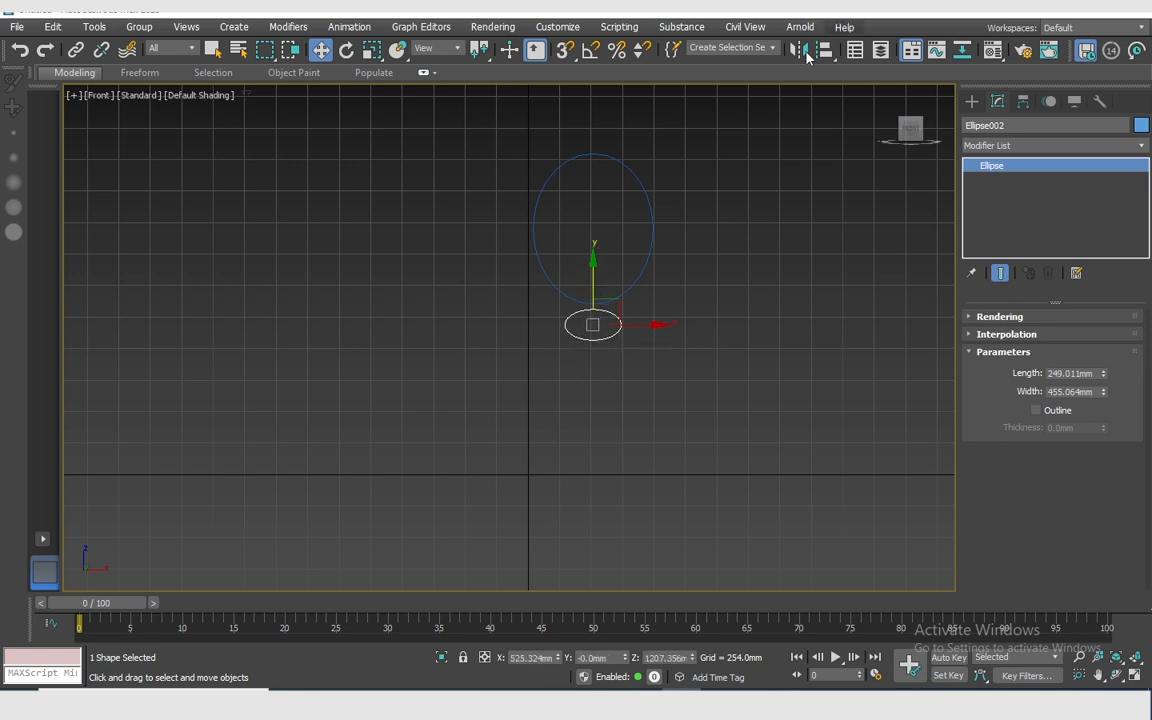
click(826, 51)
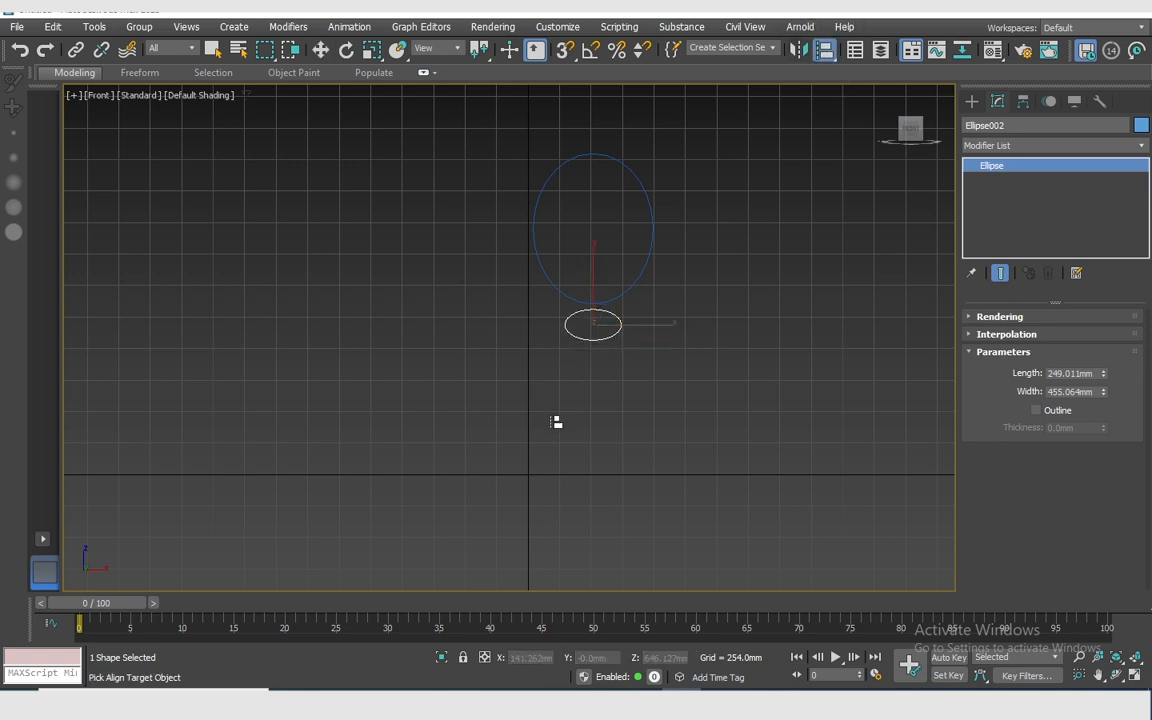
click(645, 265)
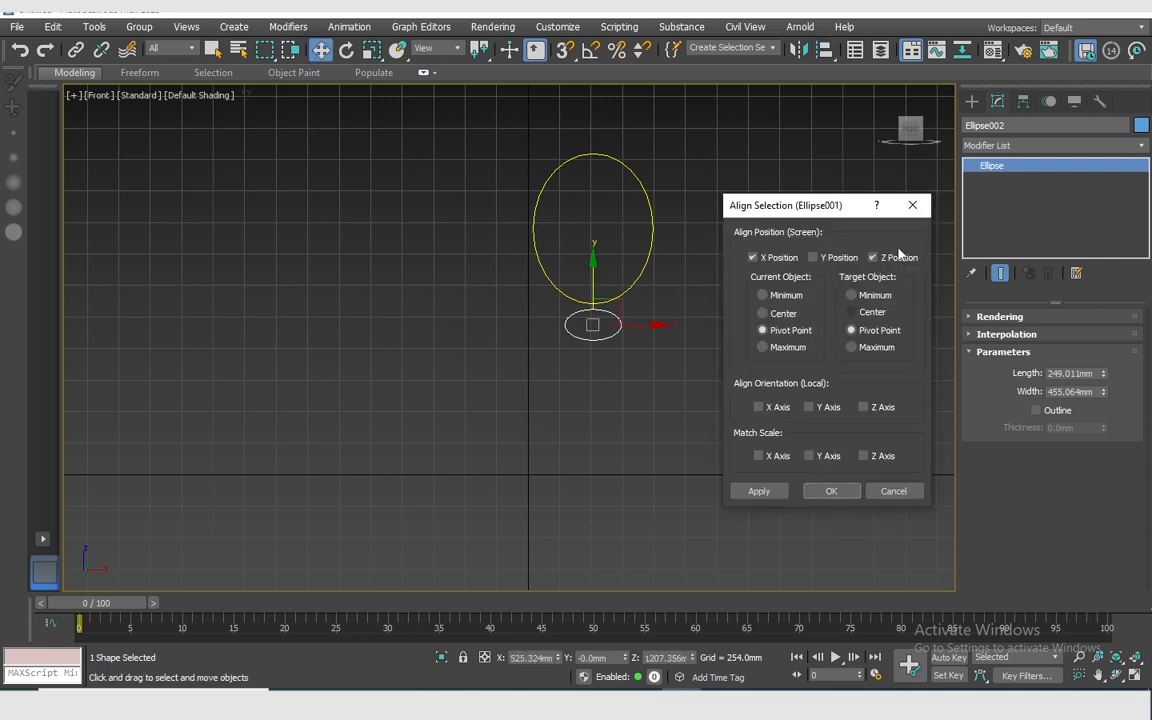
click(828, 491)
Clone the small ellipse downward as four copies spaced about 302 mm apart
scroll(630, 249, up, 3)
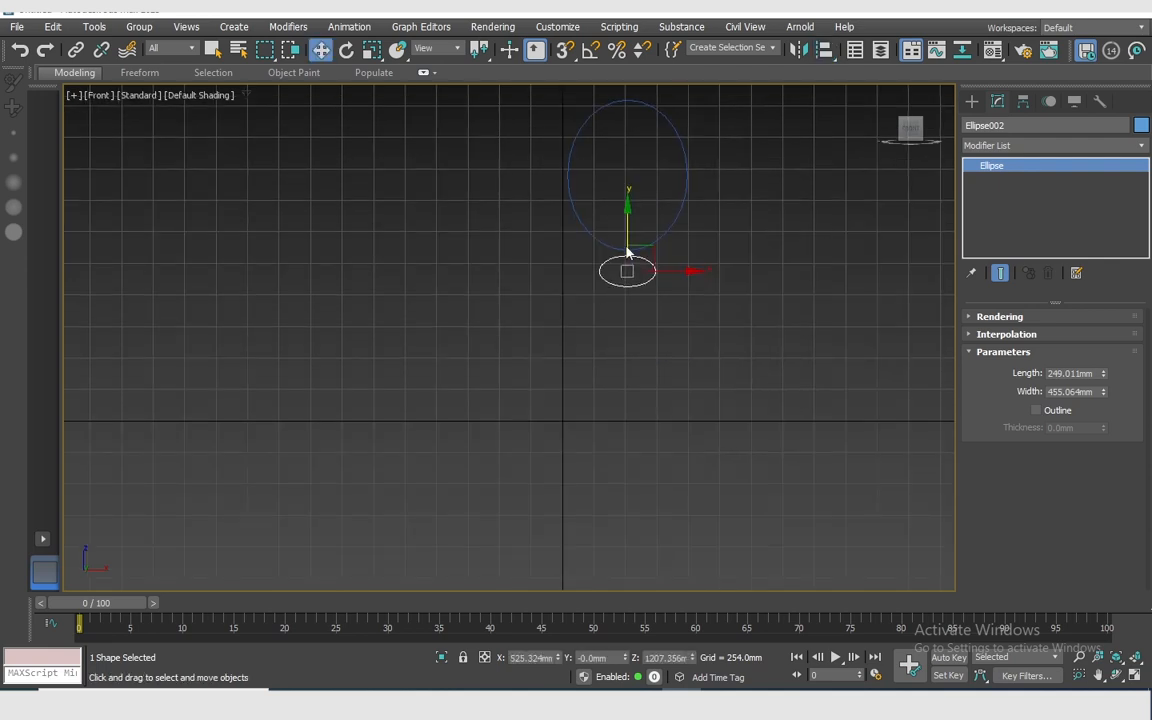
shift+drag(632, 209, 640, 261)
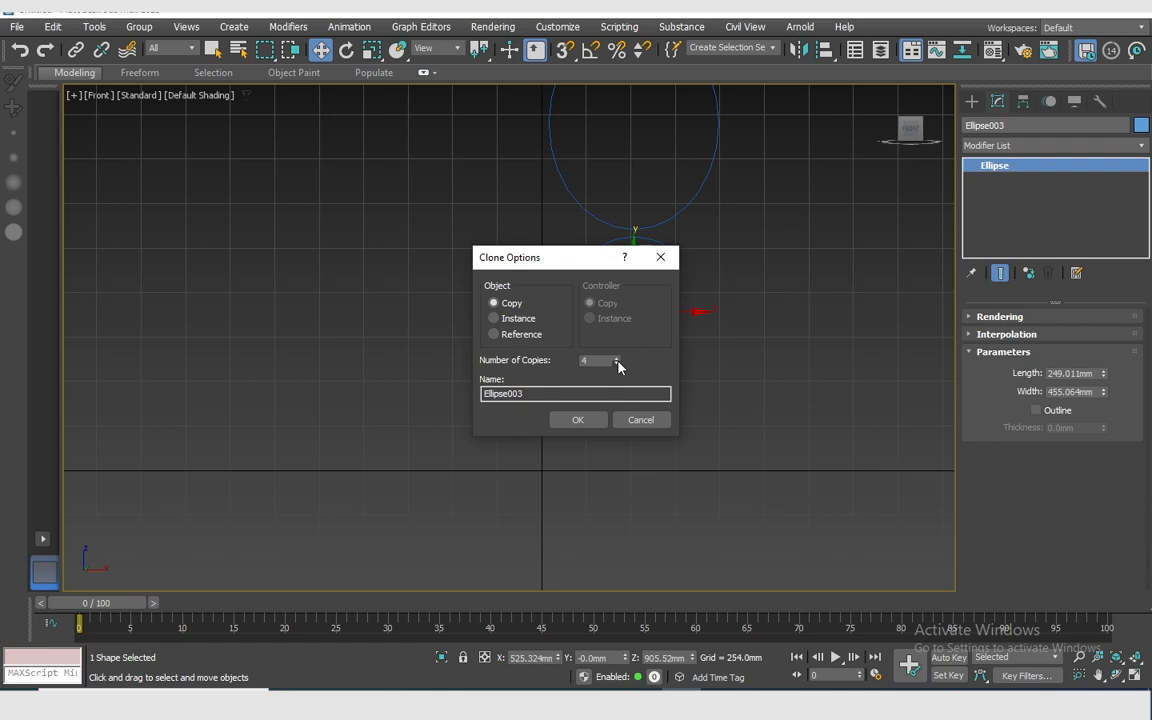
click(585, 419)
middle_drag(738, 443, 717, 392)
scroll(817, 245, down, 3)
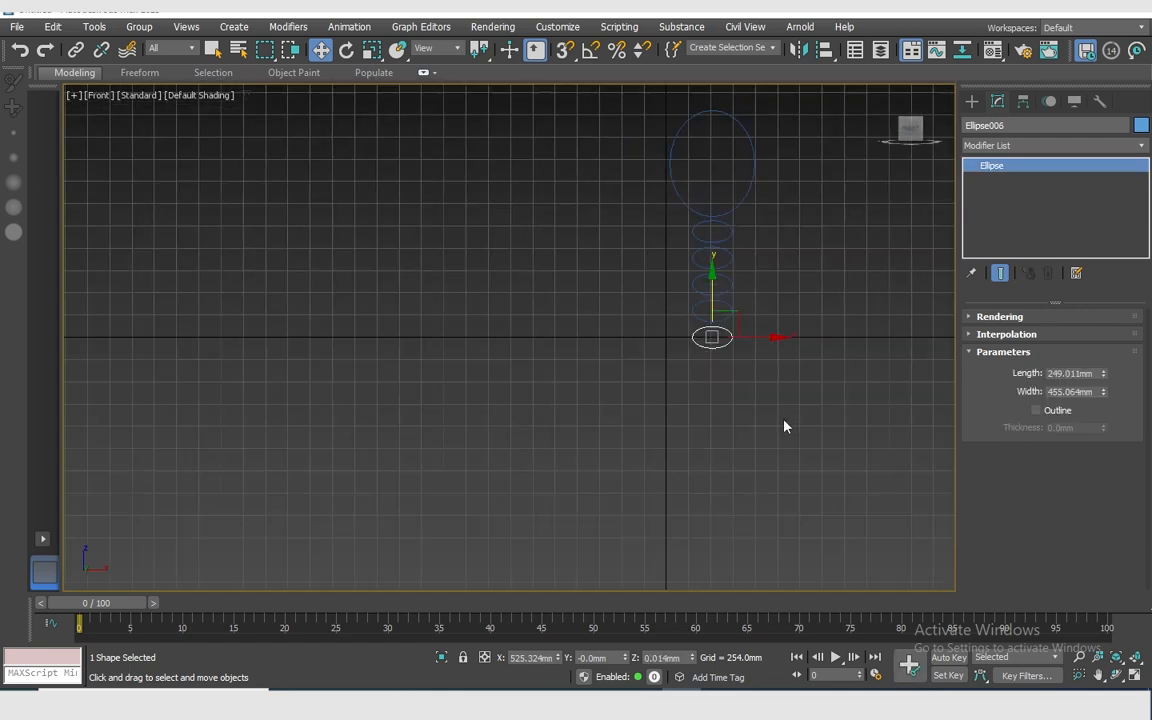
click(809, 392)
drag(658, 204, 660, 205)
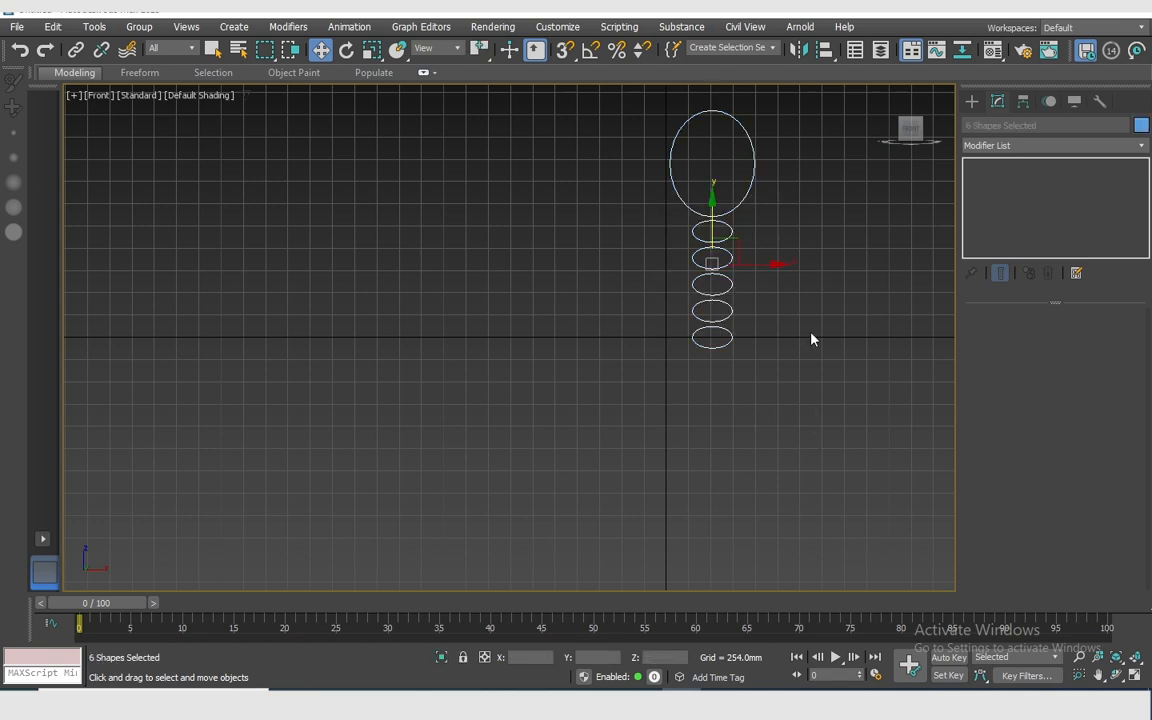
middle_drag(752, 392, 723, 424)
click(650, 424)
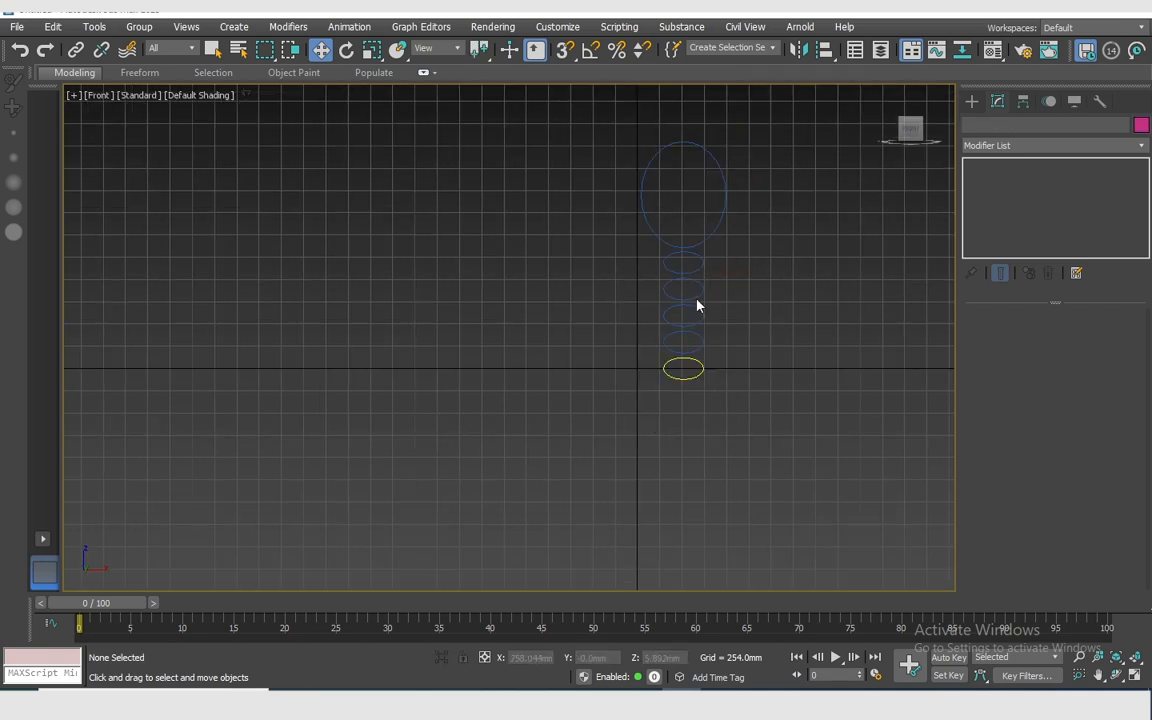
Convert the large ellipse to an Editable Spline
click(702, 243)
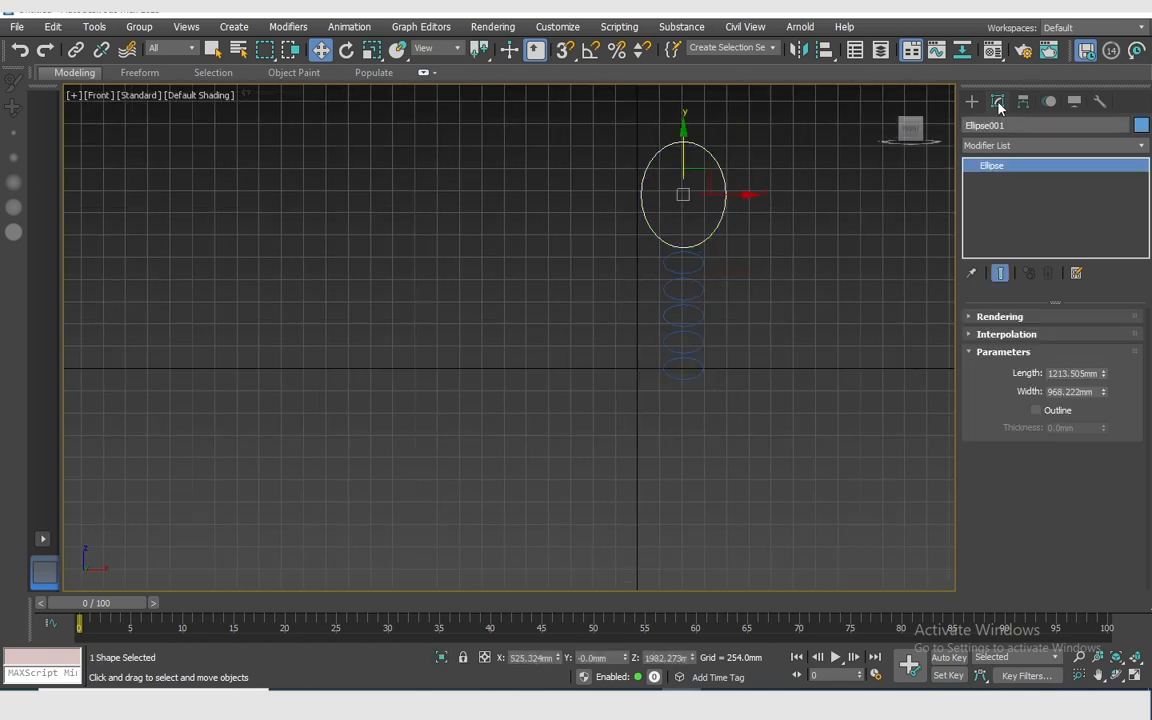
right_click(1003, 170)
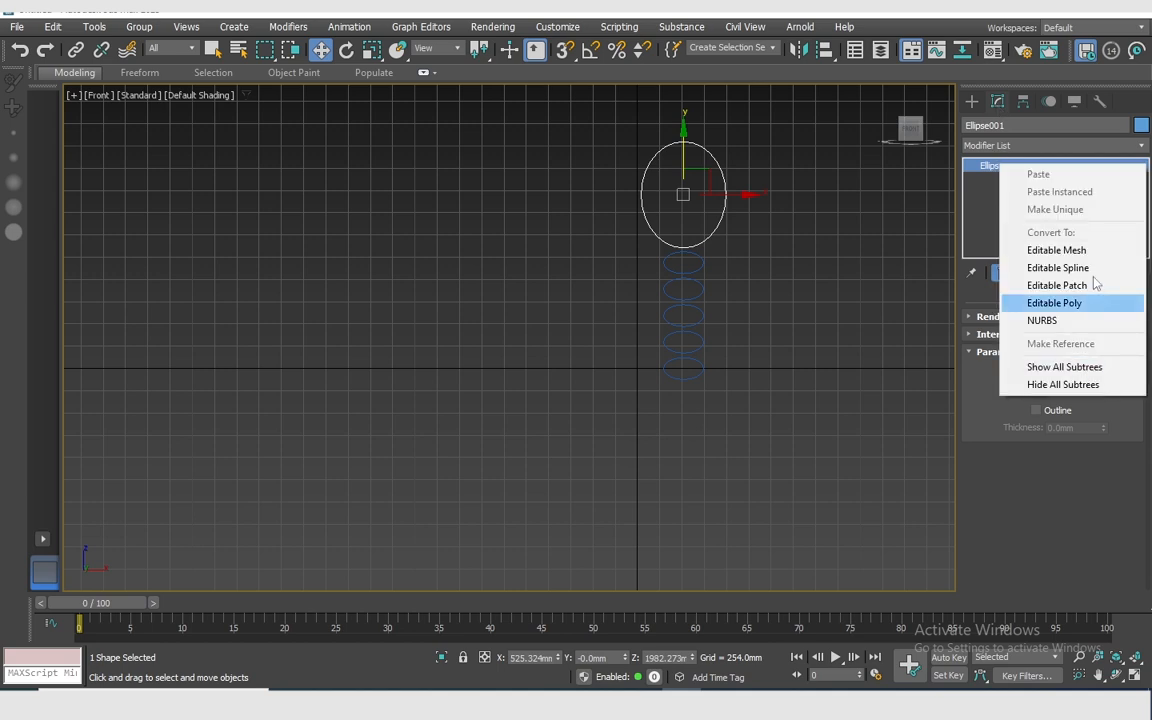
click(1030, 266)
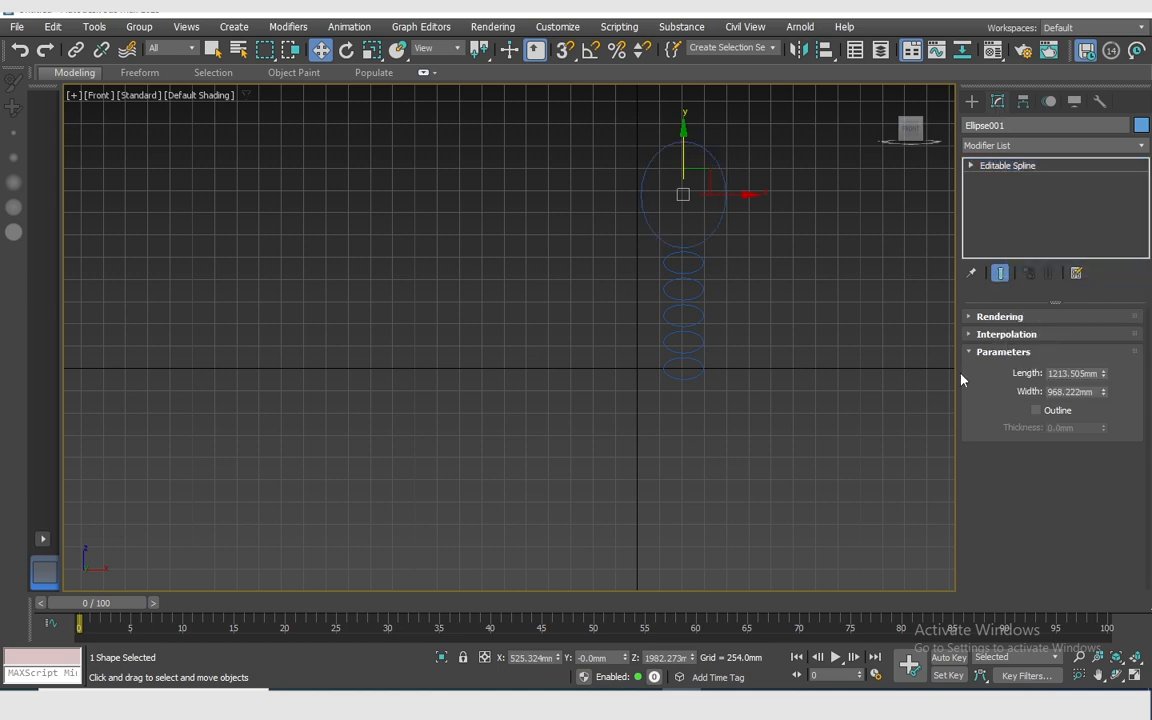
Attach the five small ellipses to the large ellipse's spline
scroll(1035, 436, down, 5)
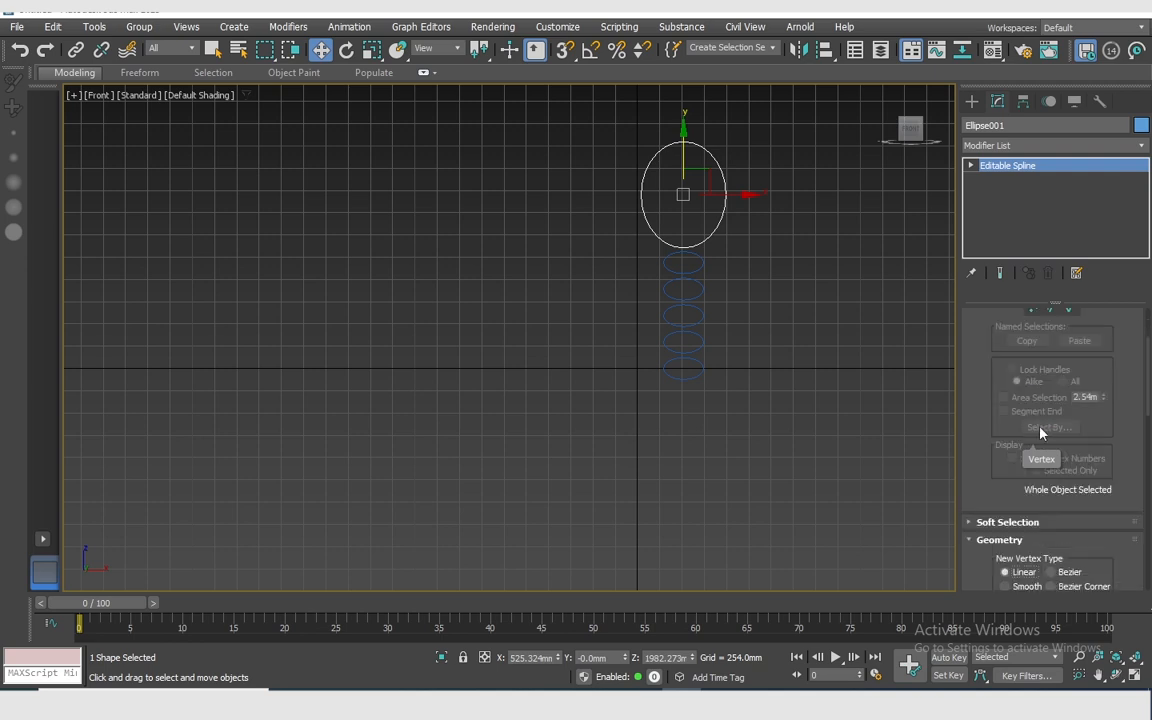
click(1017, 434)
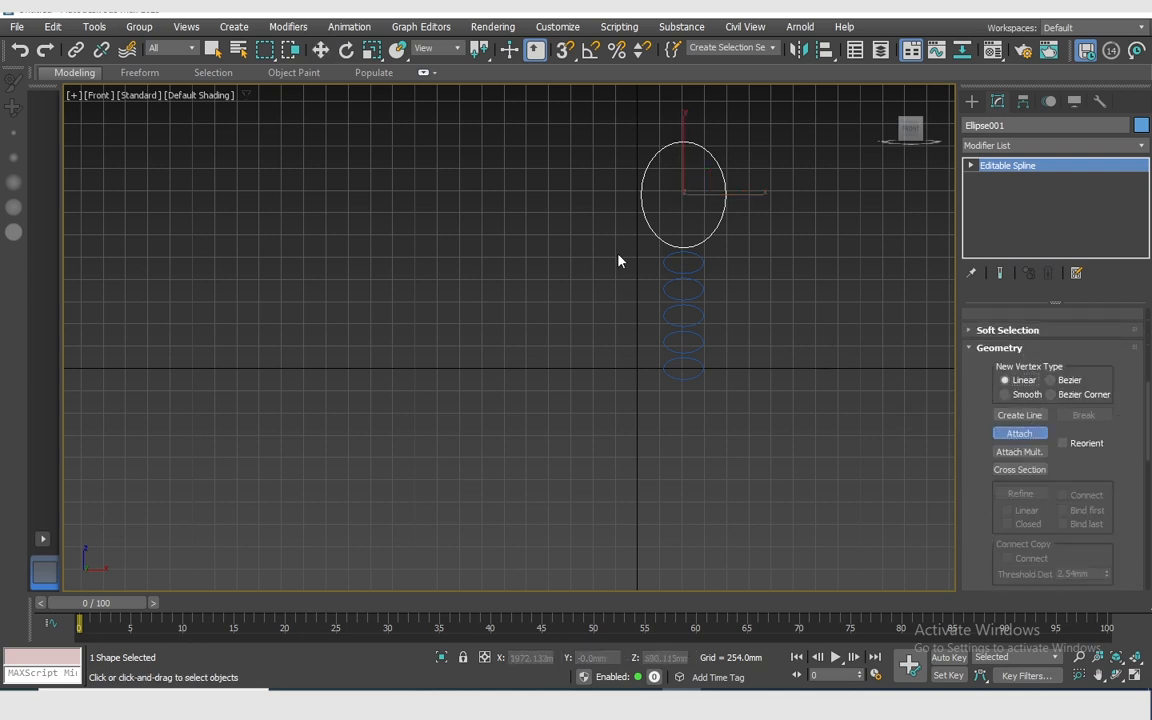
click(680, 271)
scroll(703, 287, up, 3)
click(694, 303)
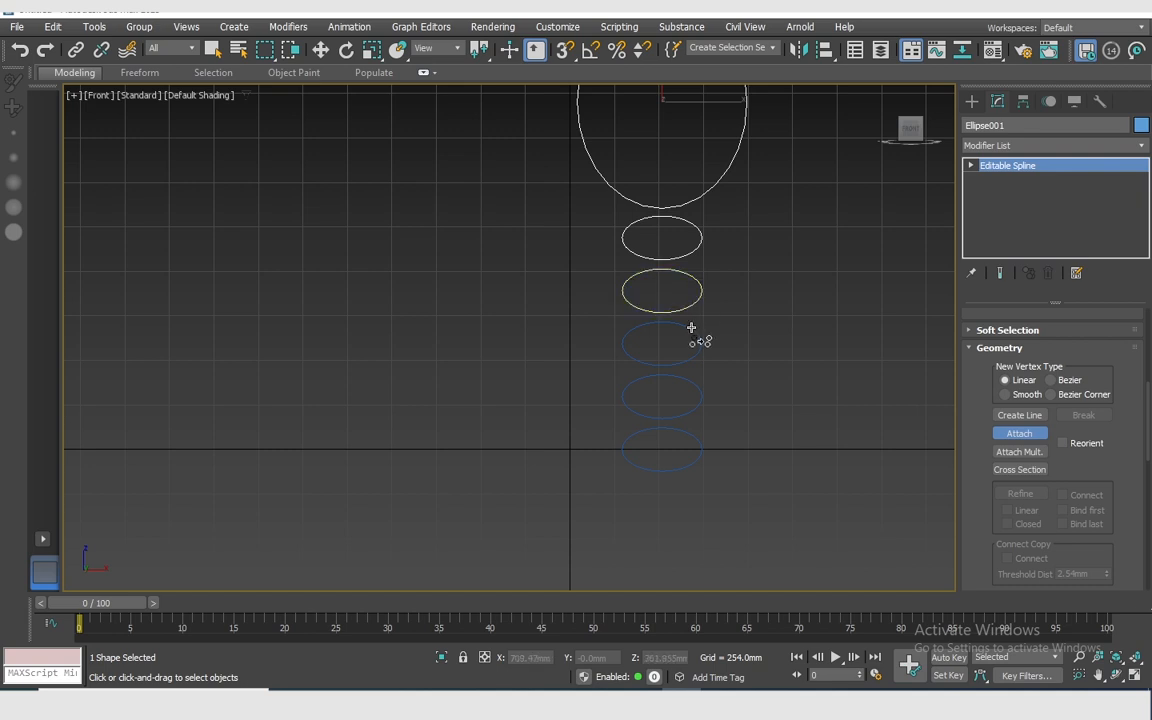
click(690, 327)
click(703, 398)
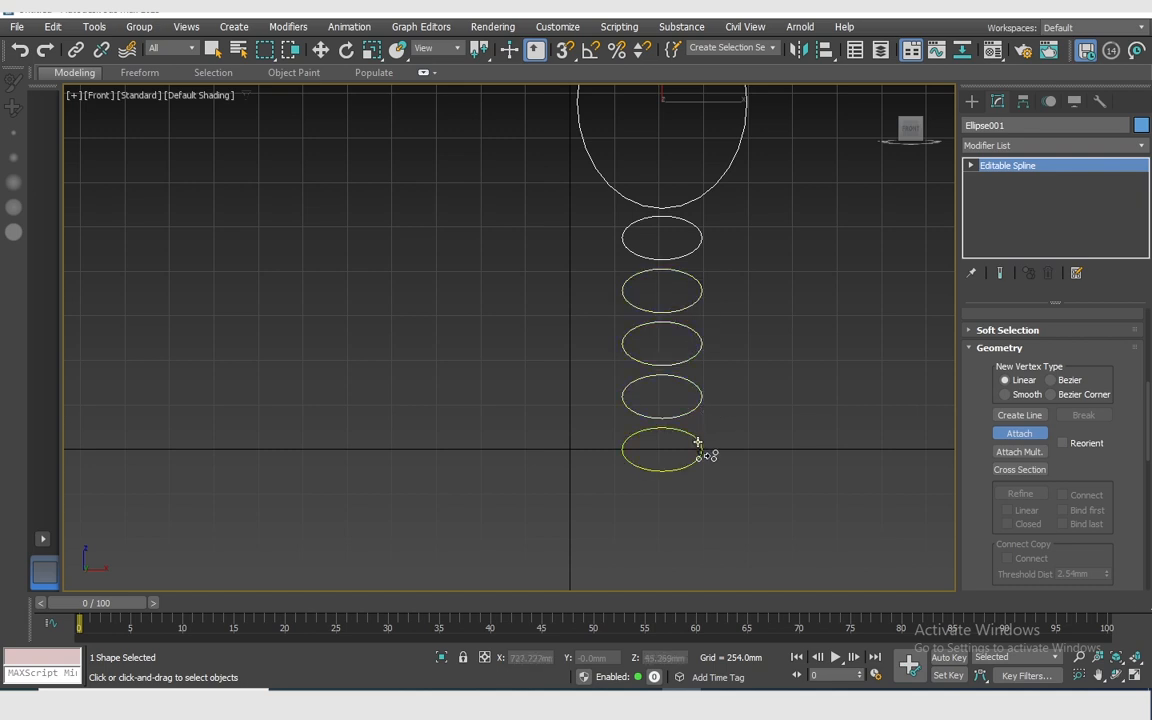
Select the left-hand vertices of all six ellipses at the Vertex level
click(970, 165)
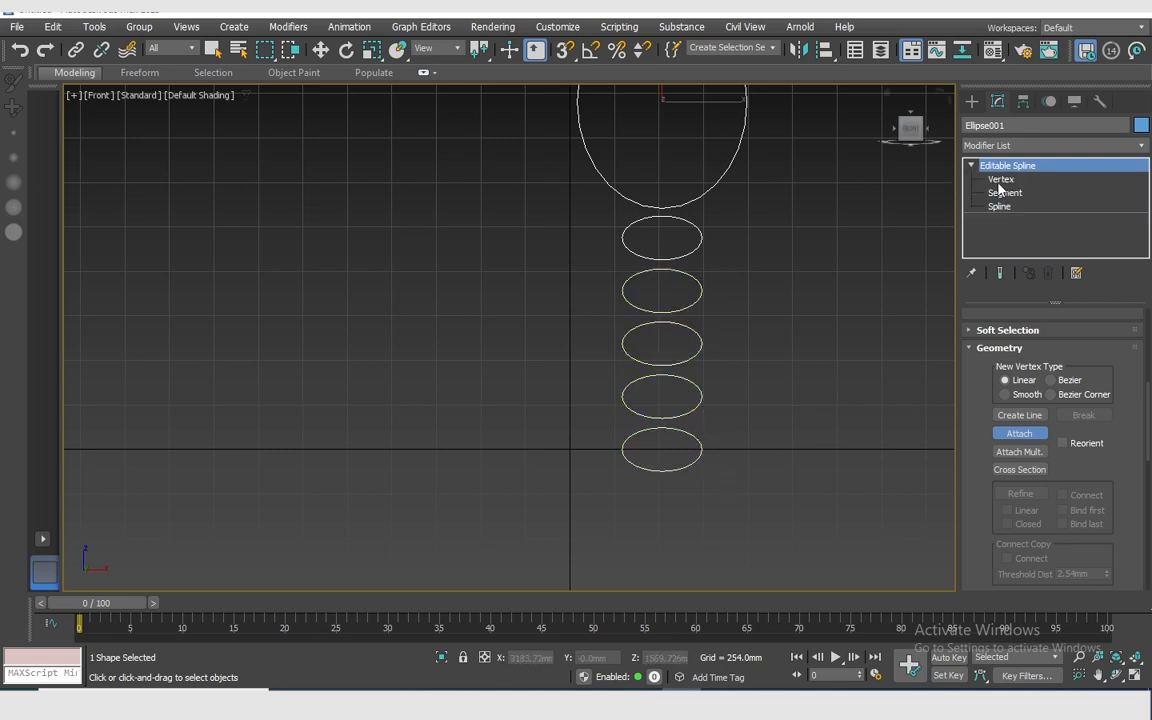
click(1001, 179)
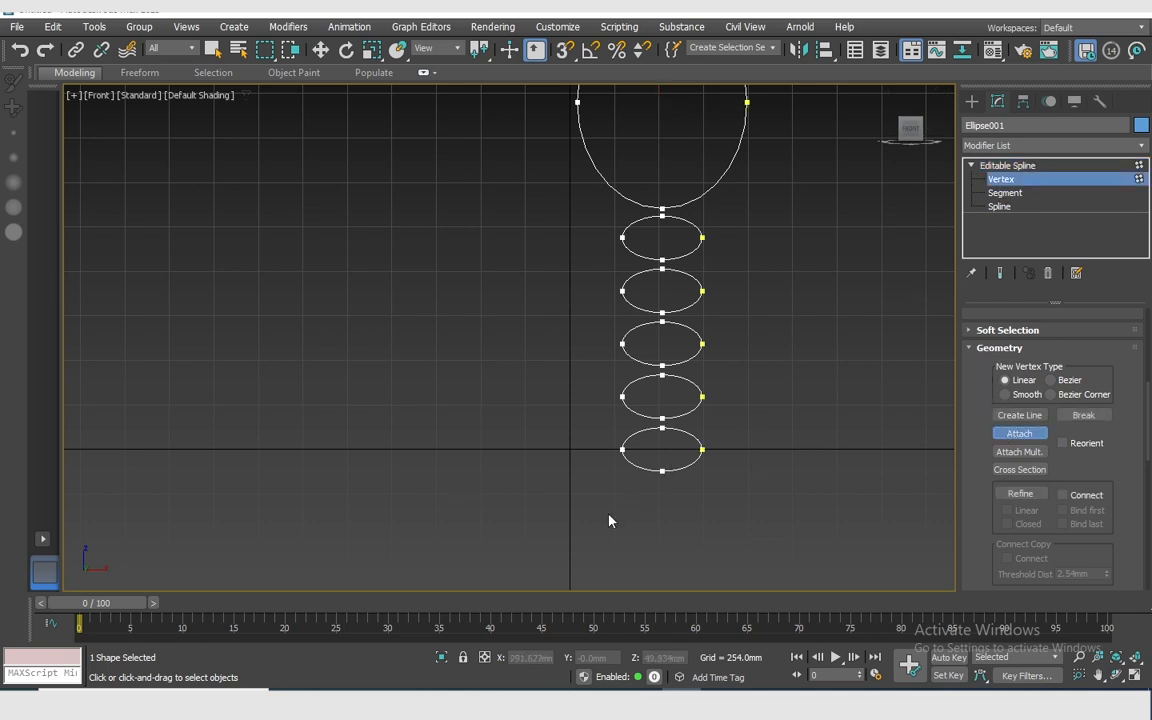
scroll(590, 505, down, 2)
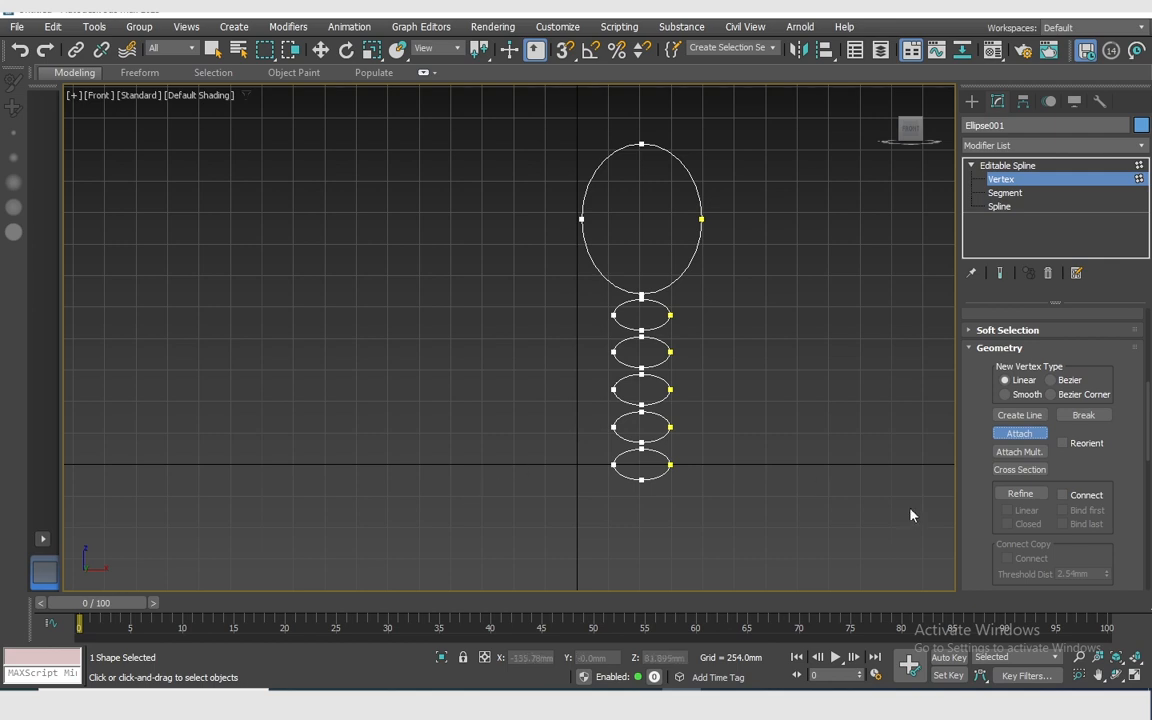
key(w)
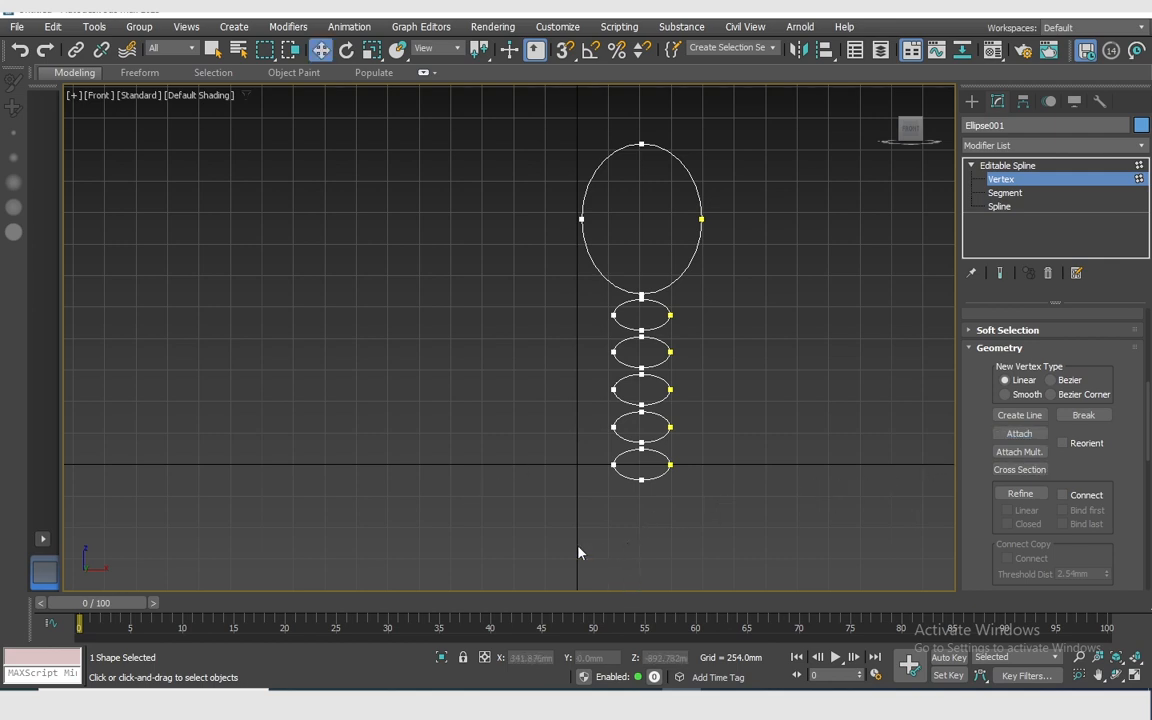
drag(552, 545, 621, 153)
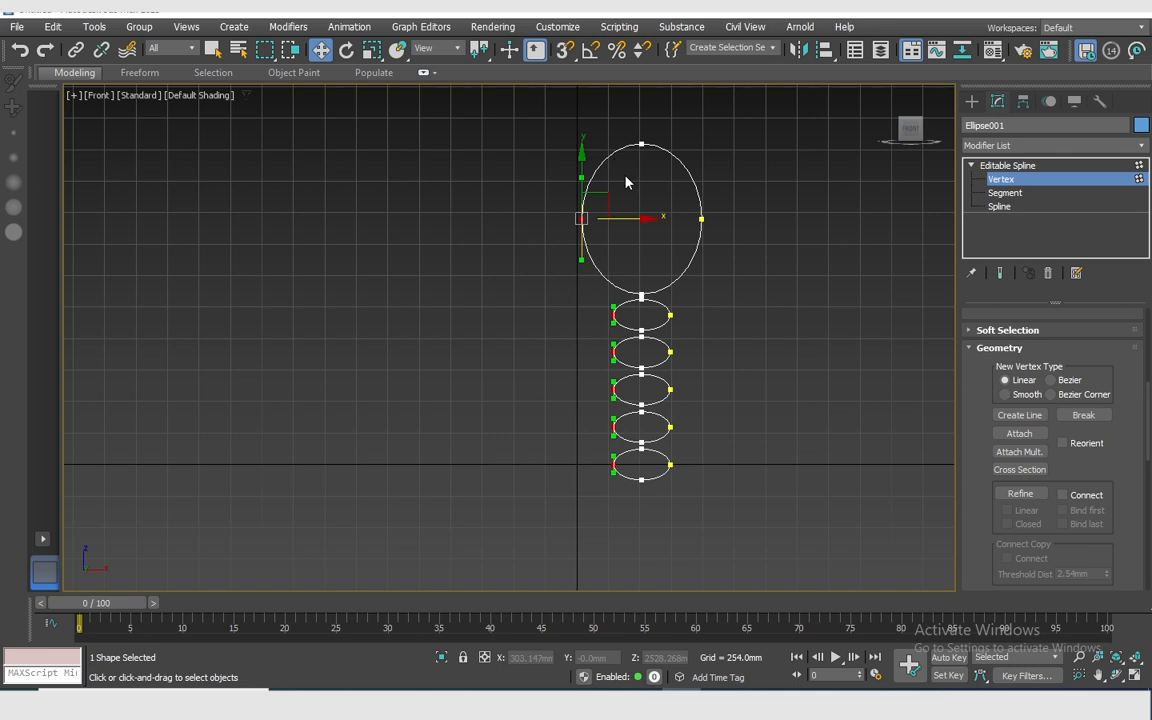
Delete the left-half segments of all six ellipses at the Segment level
click(1008, 193)
drag(96, 602, 586, 602)
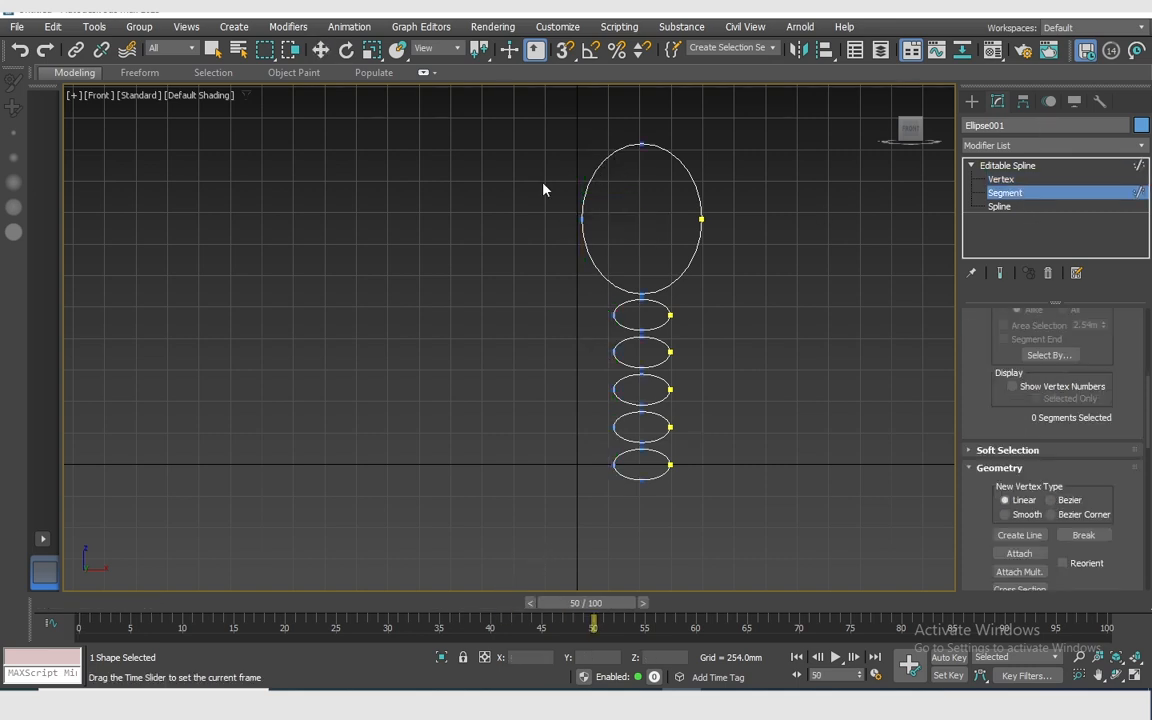
key(w)
drag(627, 512, 626, 510)
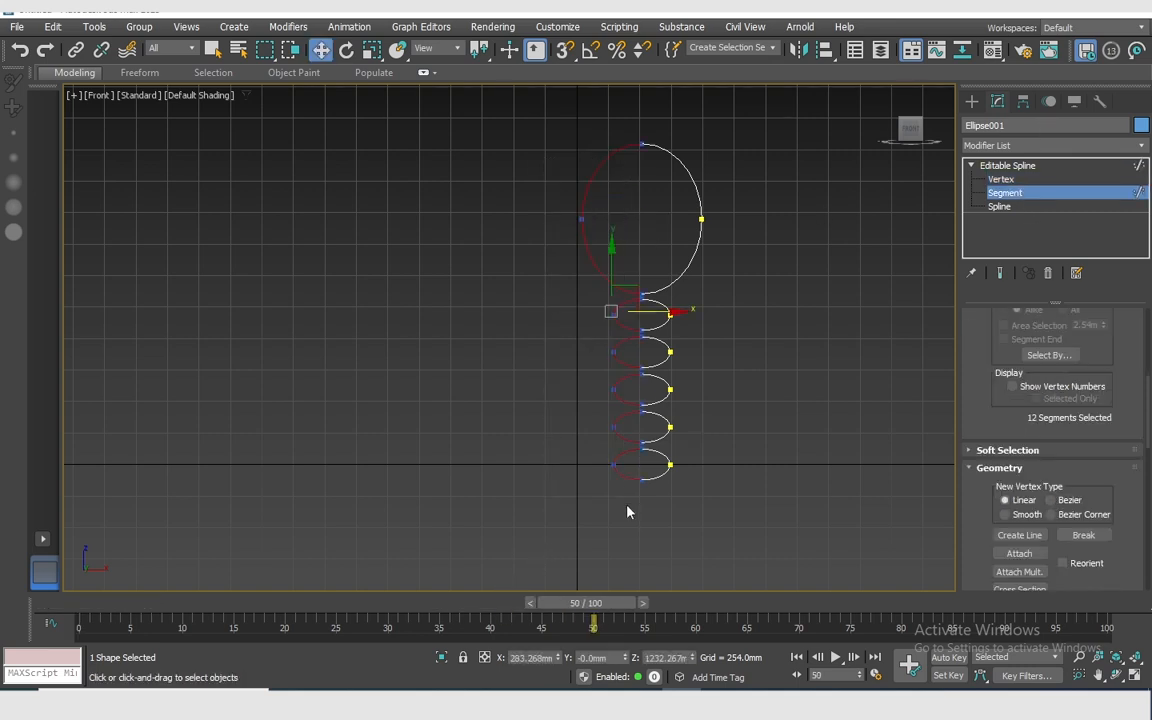
key(Delete)
drag(586, 602, 154, 602)
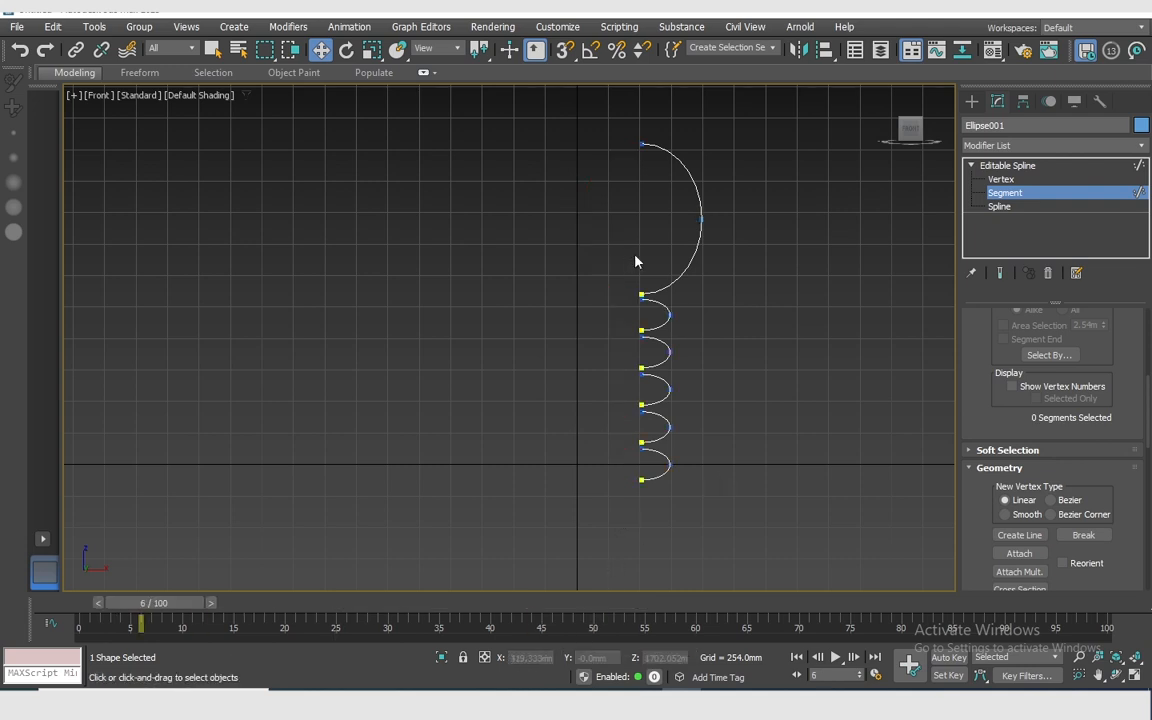
Connect the lower end vertex of the large arc to the upper end vertex of the first small arc
middle_drag(588, 469, 546, 470)
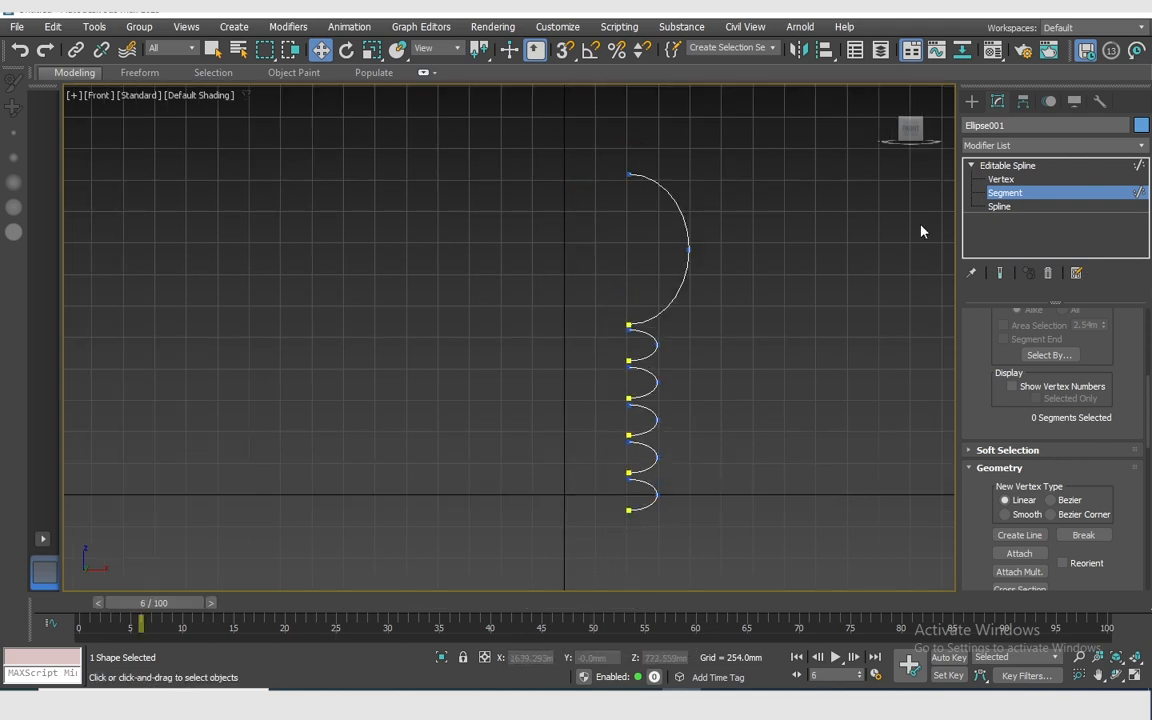
click(1001, 179)
middle_drag(646, 310, 660, 374)
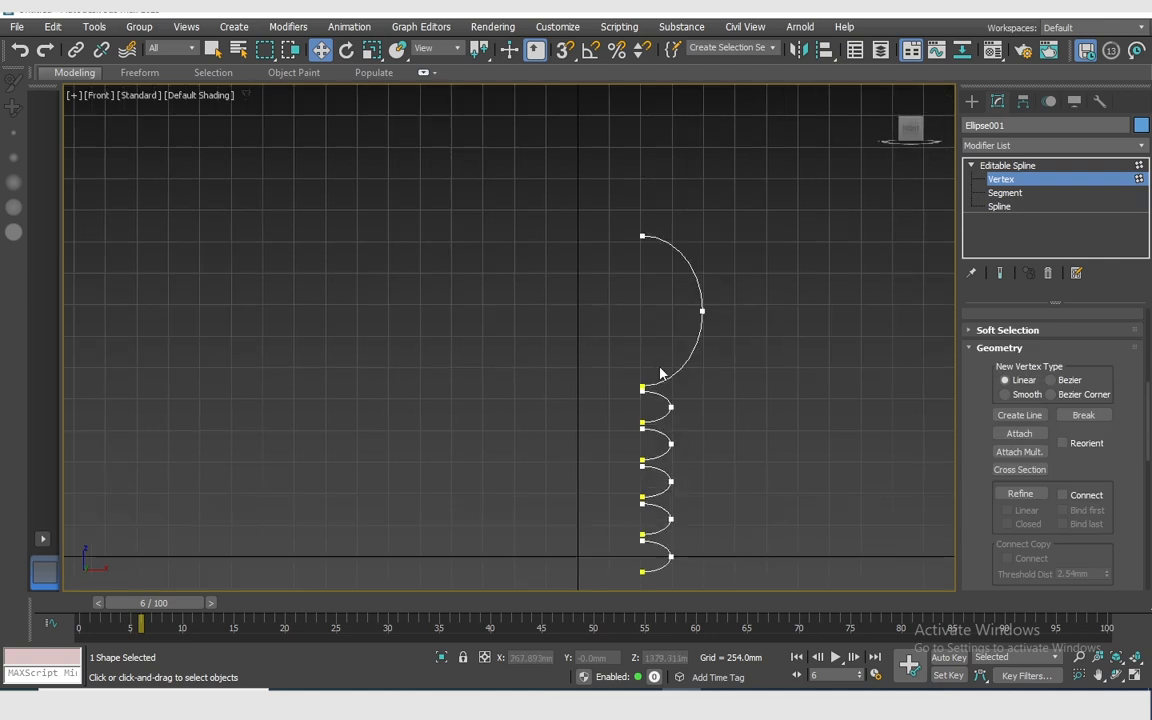
scroll(658, 380, up, 6)
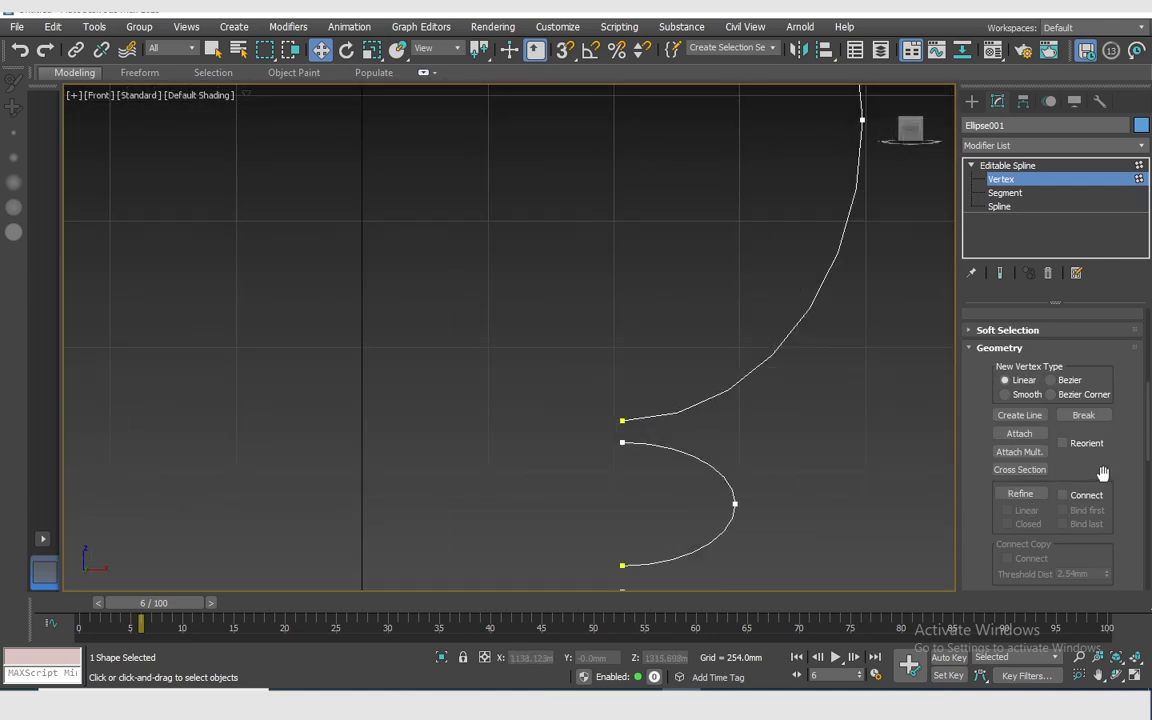
scroll(985, 455, down, 5)
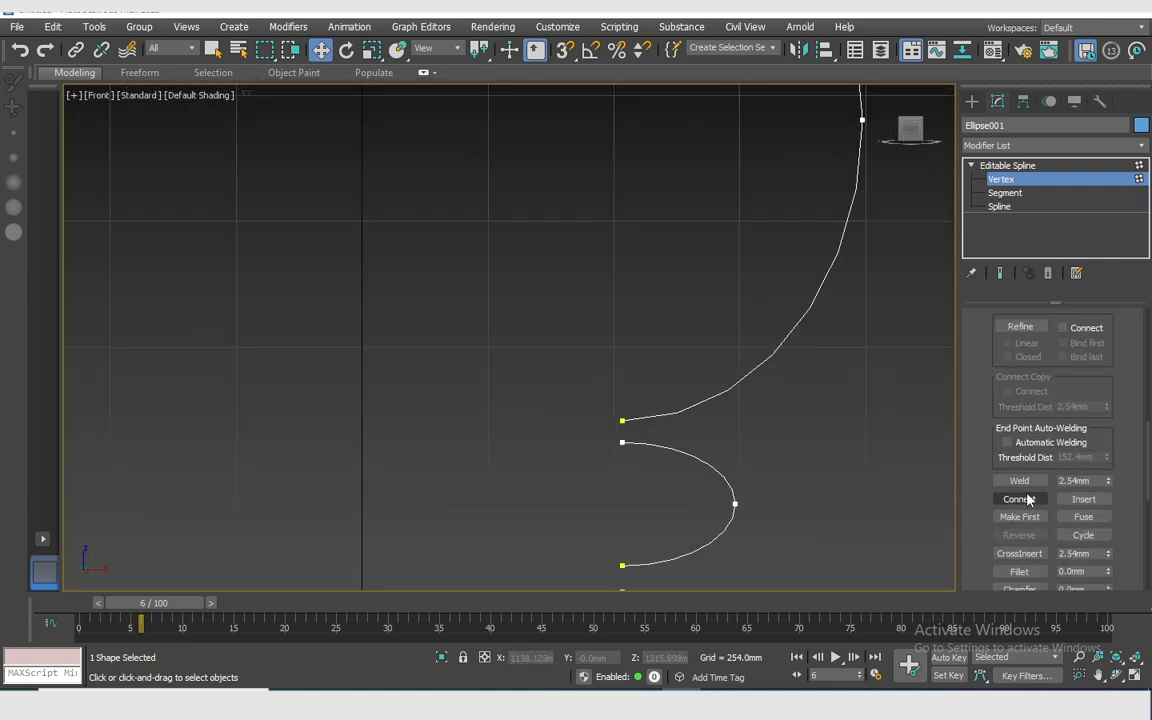
click(1018, 499)
scroll(633, 438, up, 2)
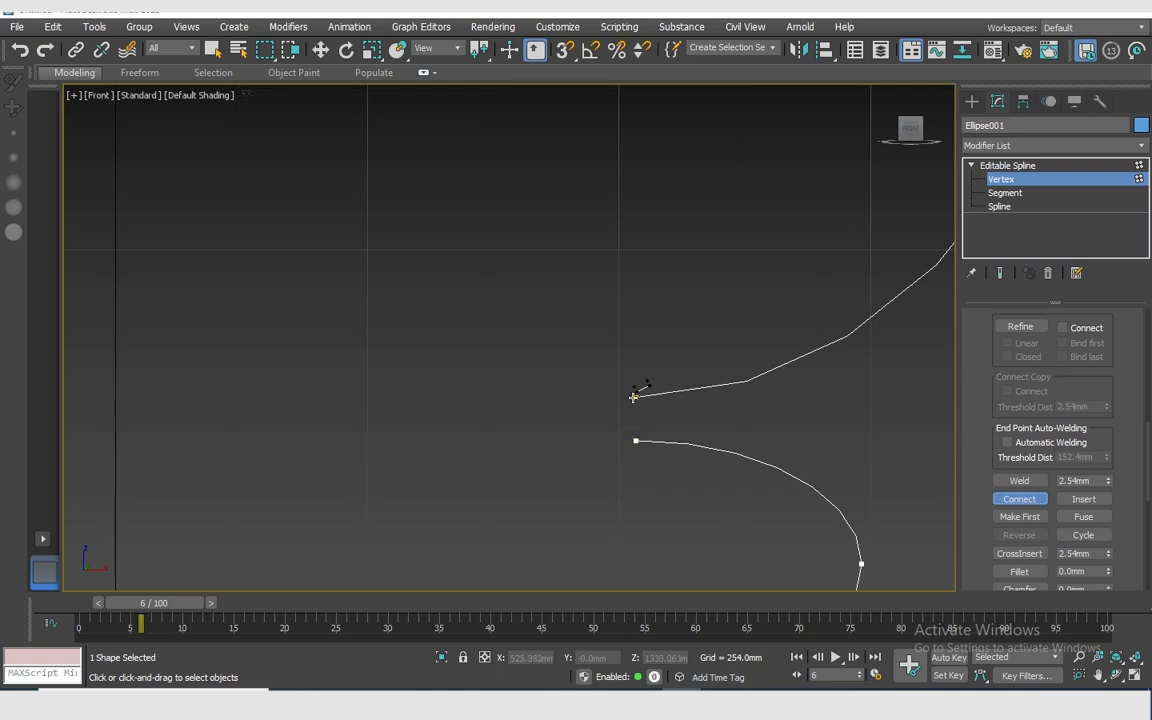
middle_drag(652, 521, 654, 215)
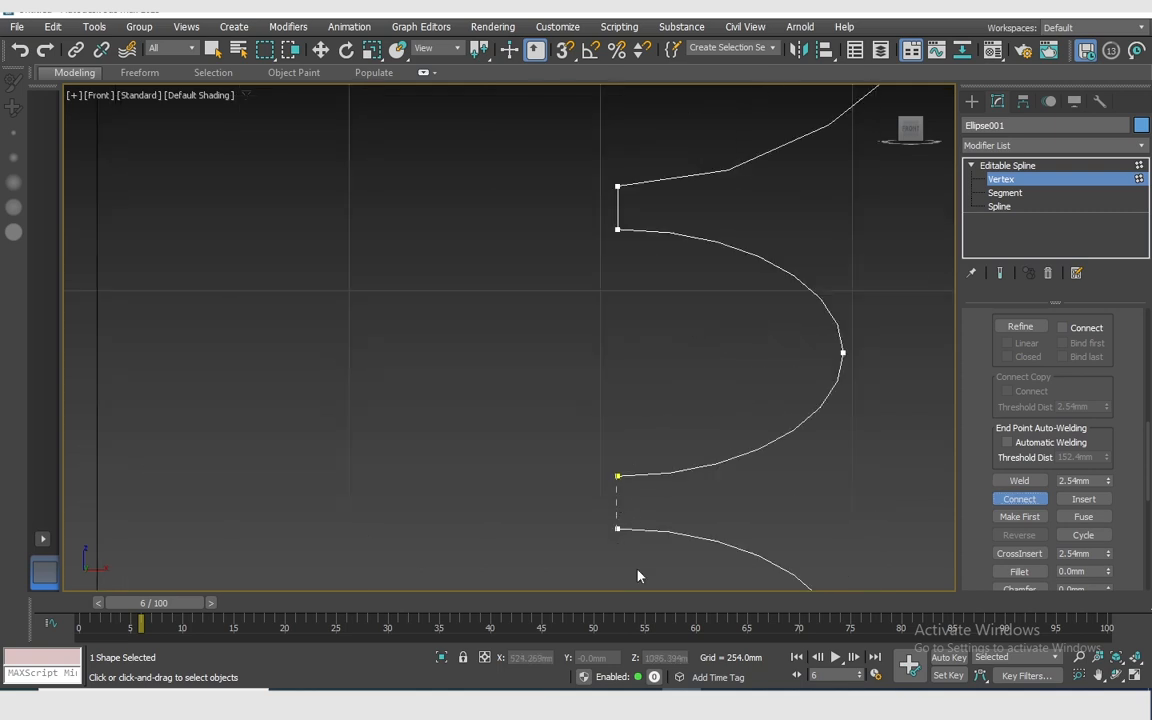
Connect the facing end vertices of the first, second and third small arcs
middle_drag(639, 288, 675, 264)
scroll(645, 506, up, 2)
middle_drag(688, 477, 676, 368)
scroll(663, 345, up, 2)
scroll(668, 424, down, 3)
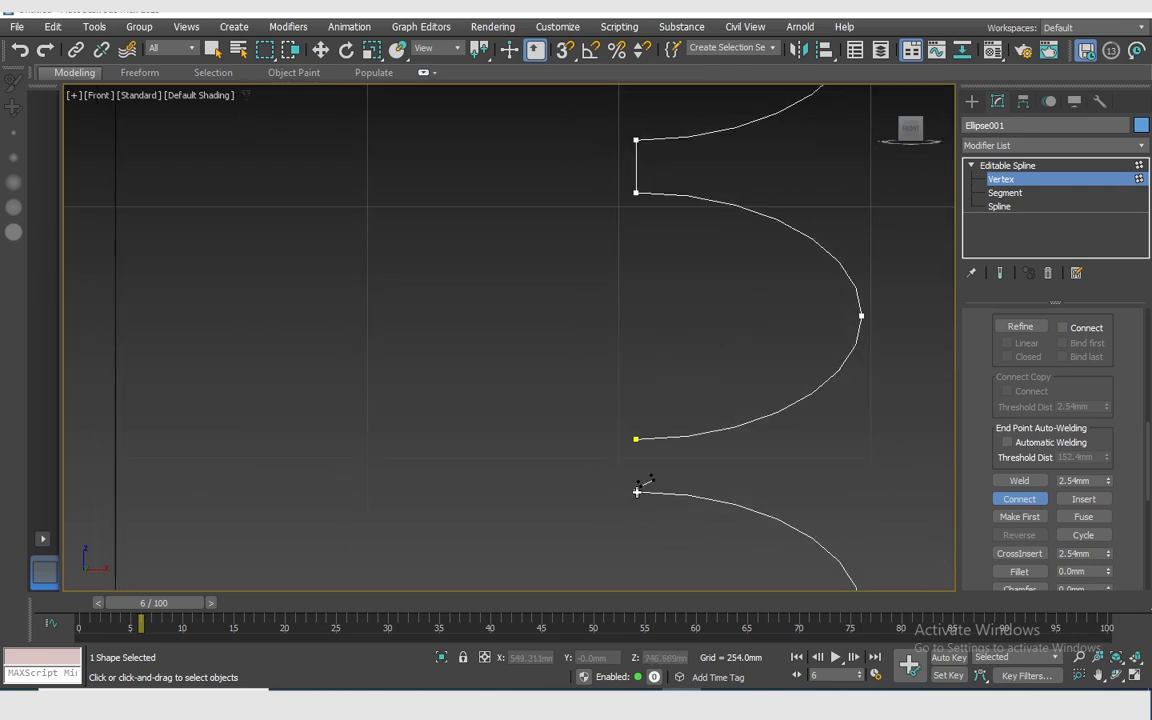
drag(636, 492, 637, 439)
scroll(660, 499, down, 3)
Connect the facing end vertices of the third, fourth and fifth small arcs
middle_drag(669, 440, 645, 116)
scroll(624, 357, up, 3)
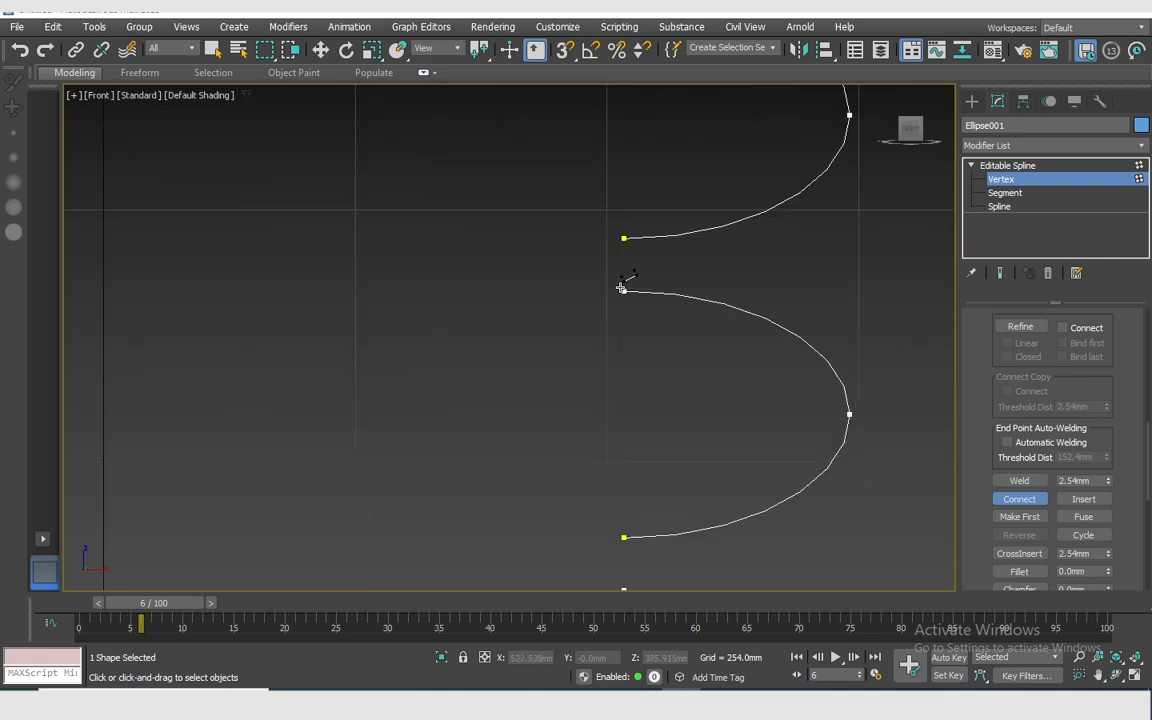
drag(623, 238, 623, 239)
middle_drag(676, 327, 674, 111)
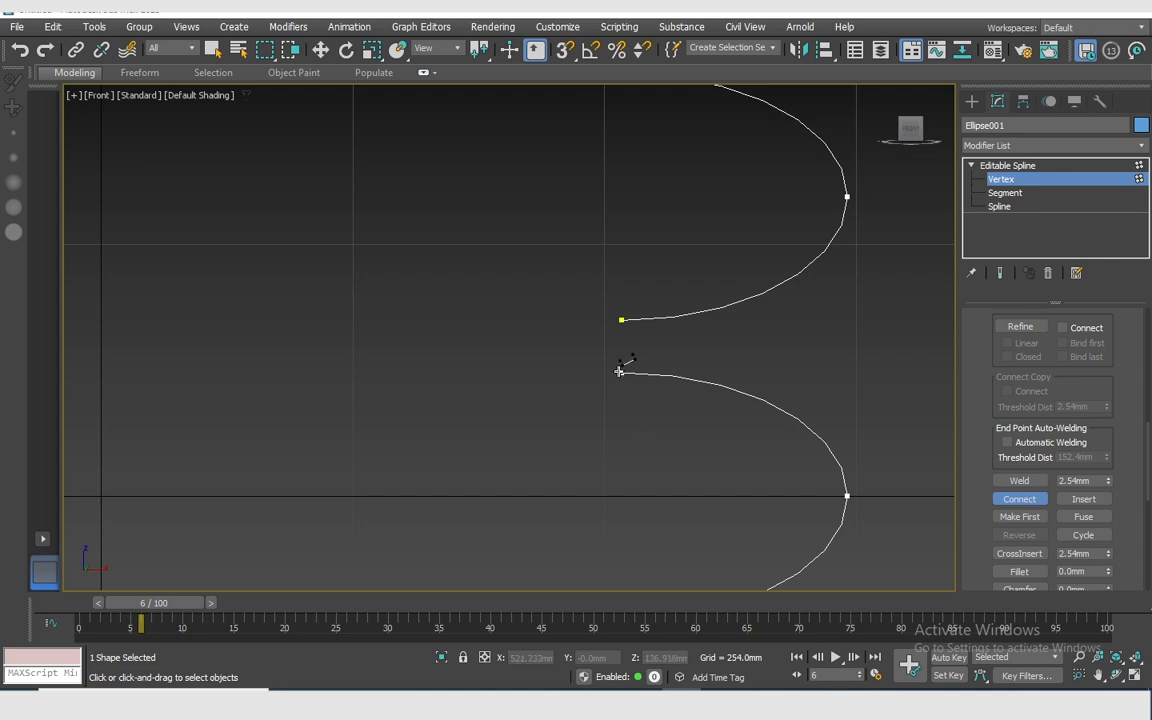
drag(619, 371, 620, 319)
middle_drag(645, 500, 630, 244)
scroll(681, 468, down, 6)
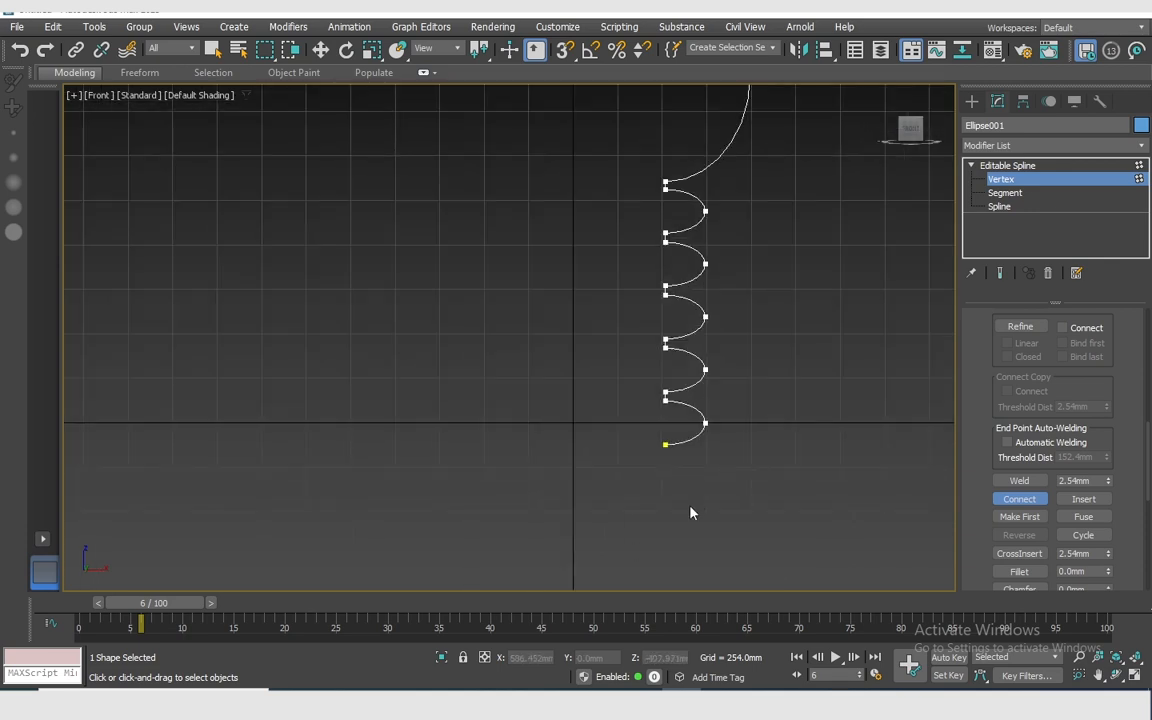
Select the outermost middle vertices of all six arcs and move them left along X past the small arcs' end vertices
click(1010, 166)
key(w)
scroll(780, 395, down, 1)
middle_drag(783, 402, 750, 397)
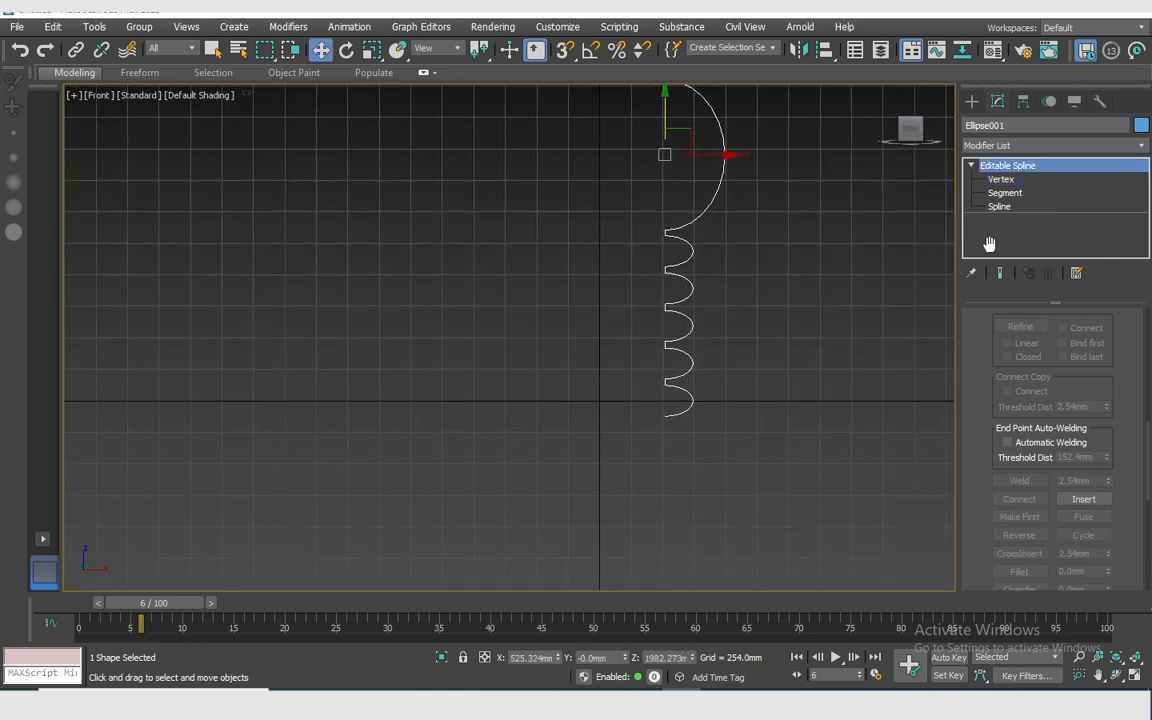
click(1002, 180)
middle_drag(704, 437, 711, 508)
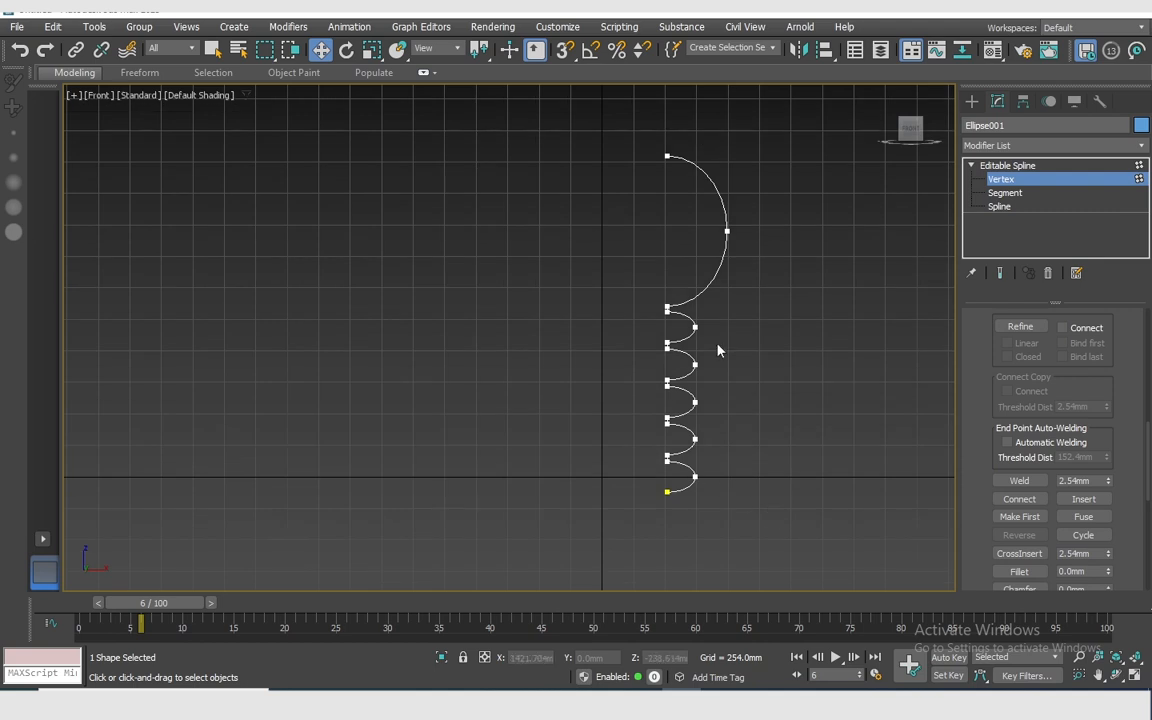
drag(690, 218, 692, 222)
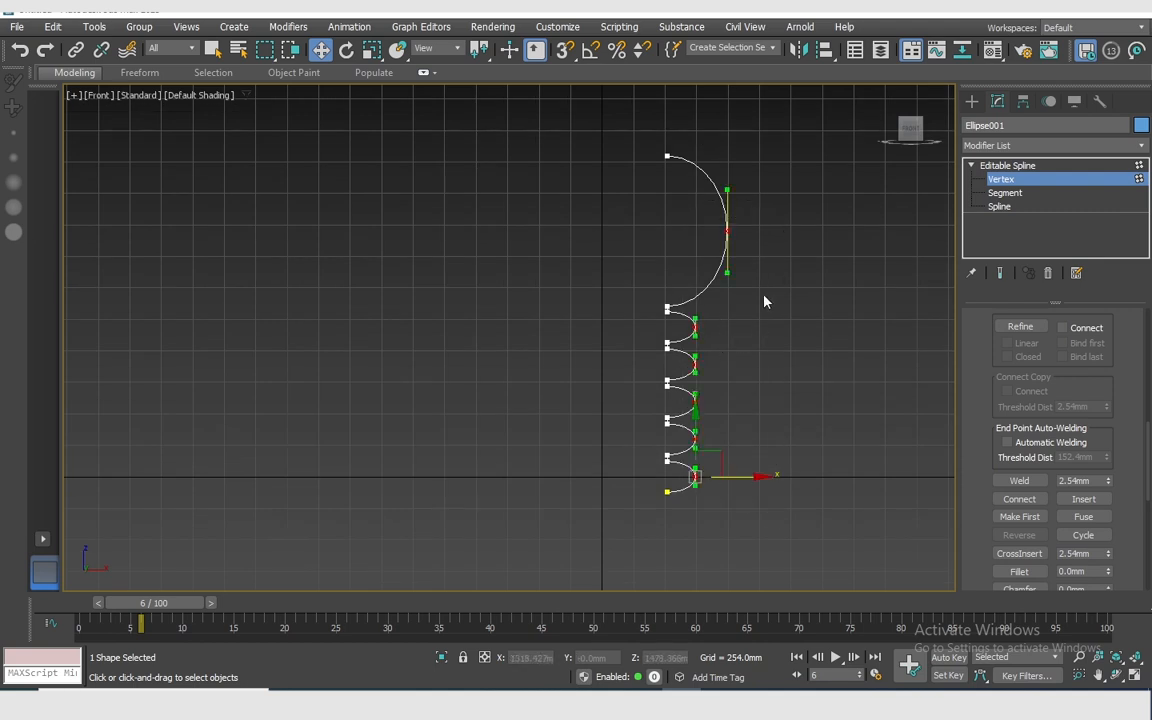
drag(745, 479, 699, 472)
Move only the large arc's middle vertex a further 292 mm or so left along X to curve the arc inward
click(685, 230)
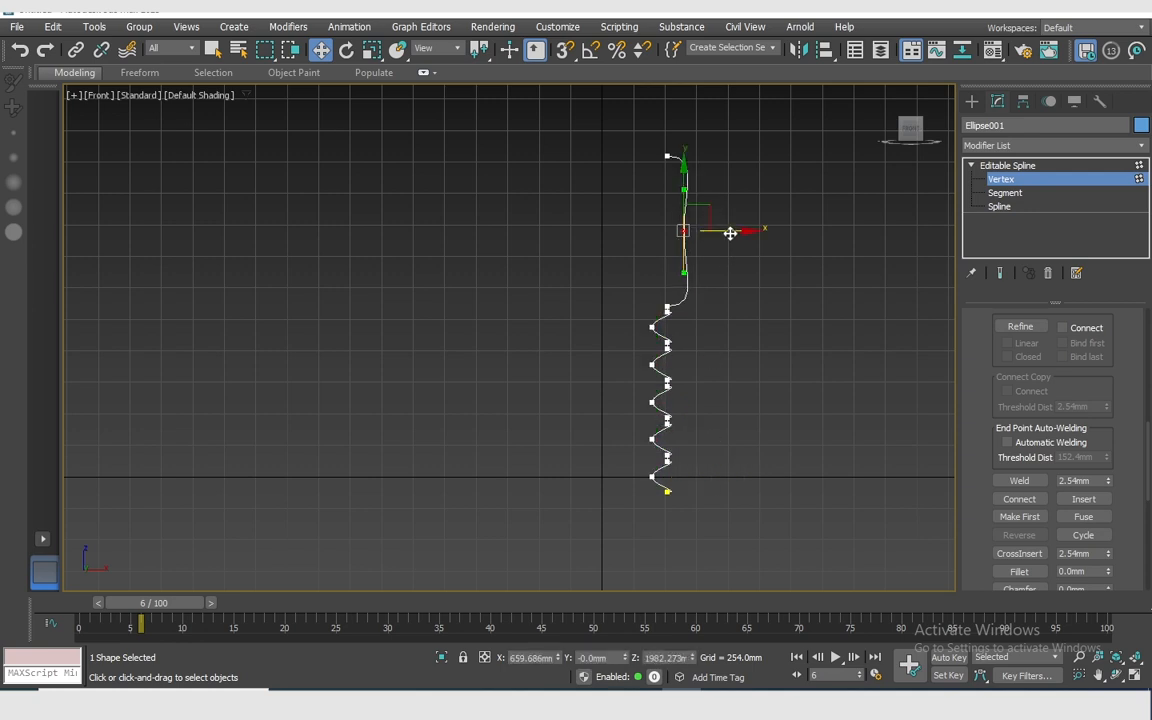
drag(730, 233, 698, 237)
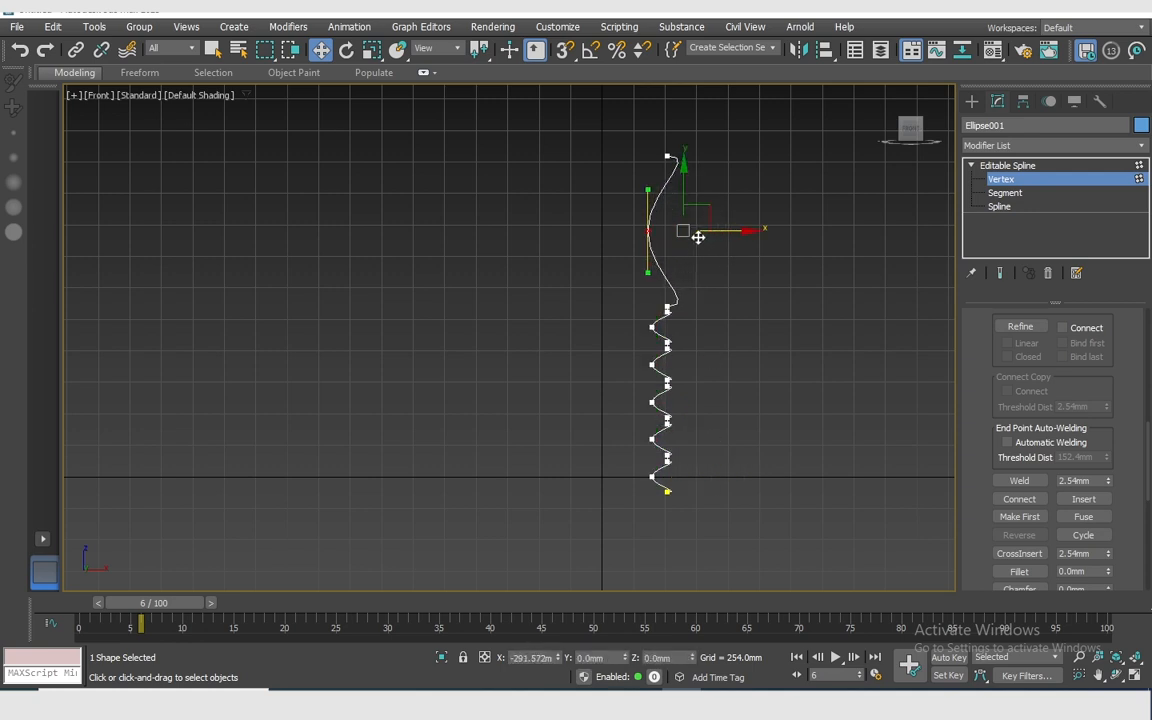
click(770, 457)
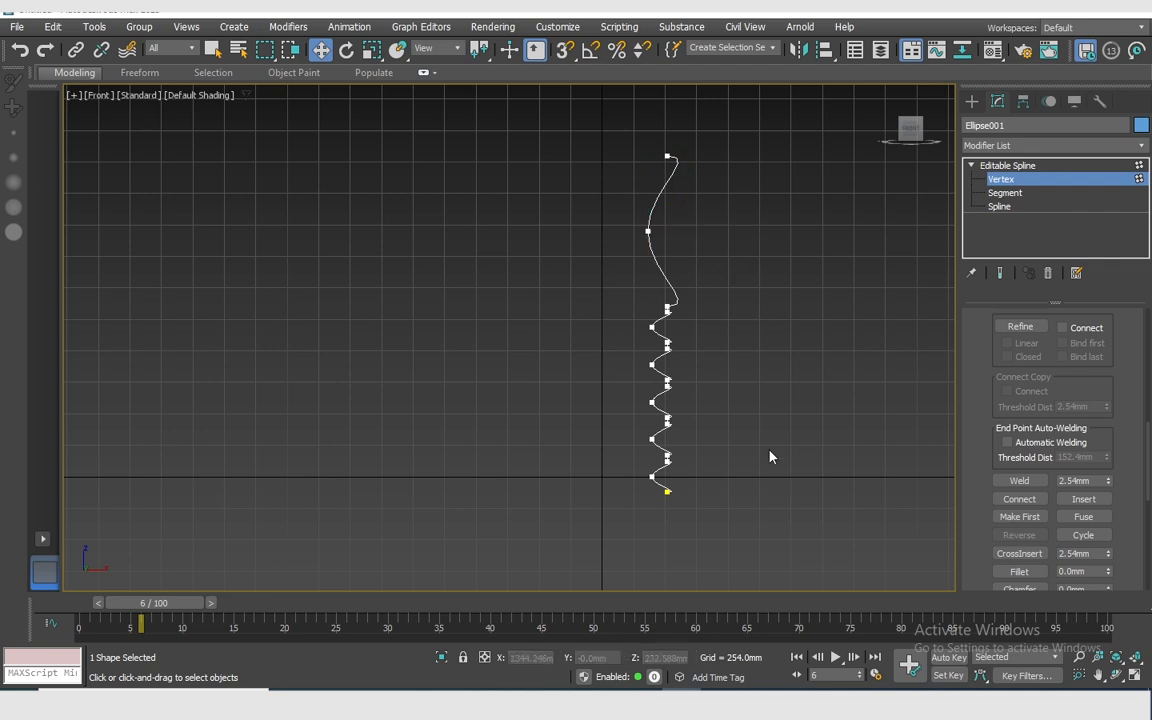
Copy the whole profile spline about 2905 mm straight down
click(1008, 168)
middle_drag(668, 480, 680, 420)
scroll(680, 424, down, 2)
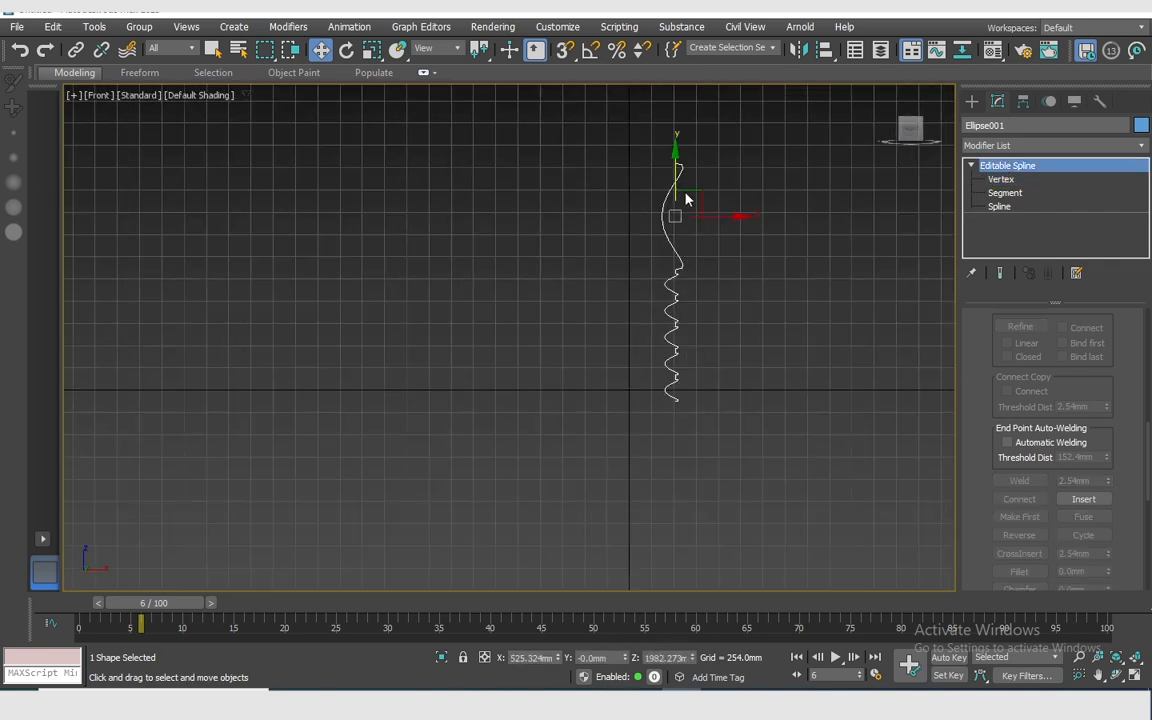
shift+drag(678, 180, 678, 434)
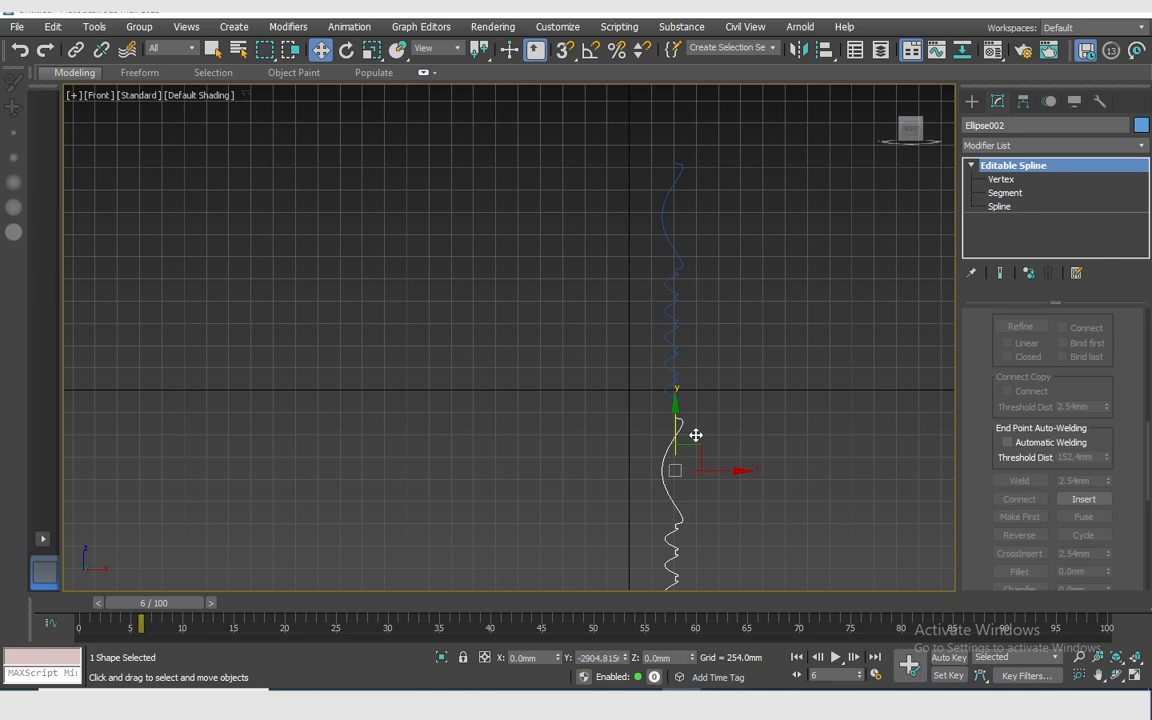
click(577, 418)
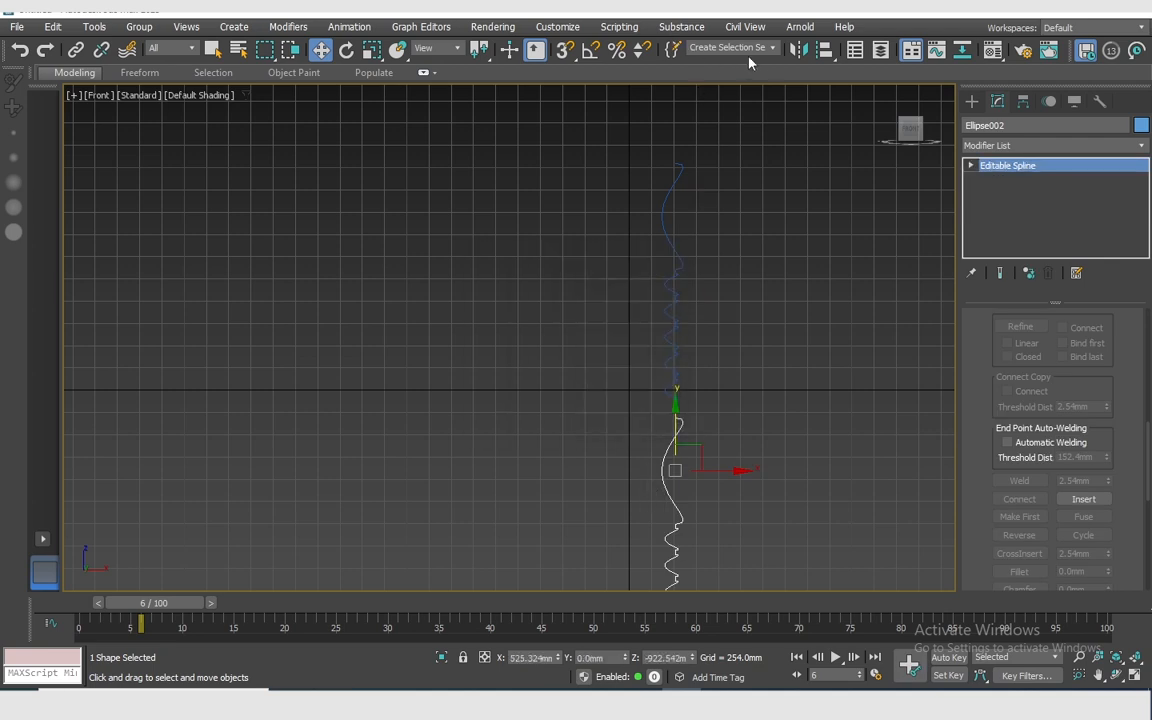
Mirror the copied profile upside down and move it down to about Z -3526 mm, leaving a gap below the original
click(799, 51)
middle_drag(744, 439, 760, 196)
drag(691, 182, 690, 447)
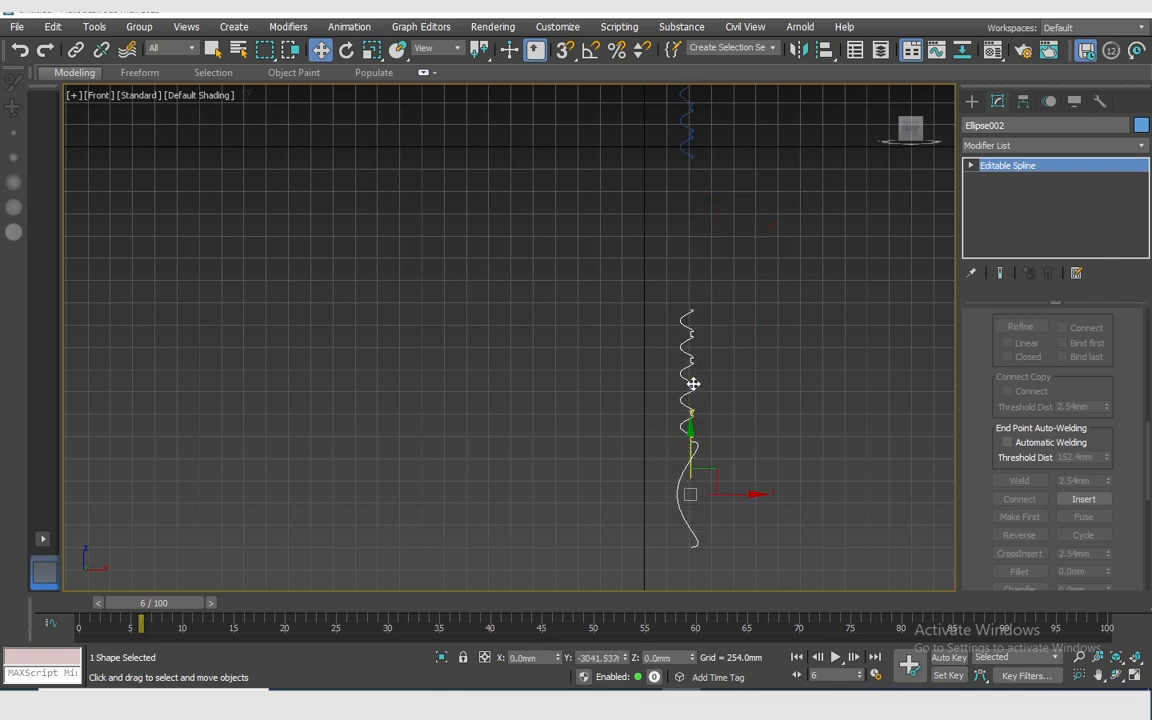
drag(693, 384, 701, 427)
middle_drag(696, 222, 659, 393)
scroll(683, 330, up, 2)
click(970, 166)
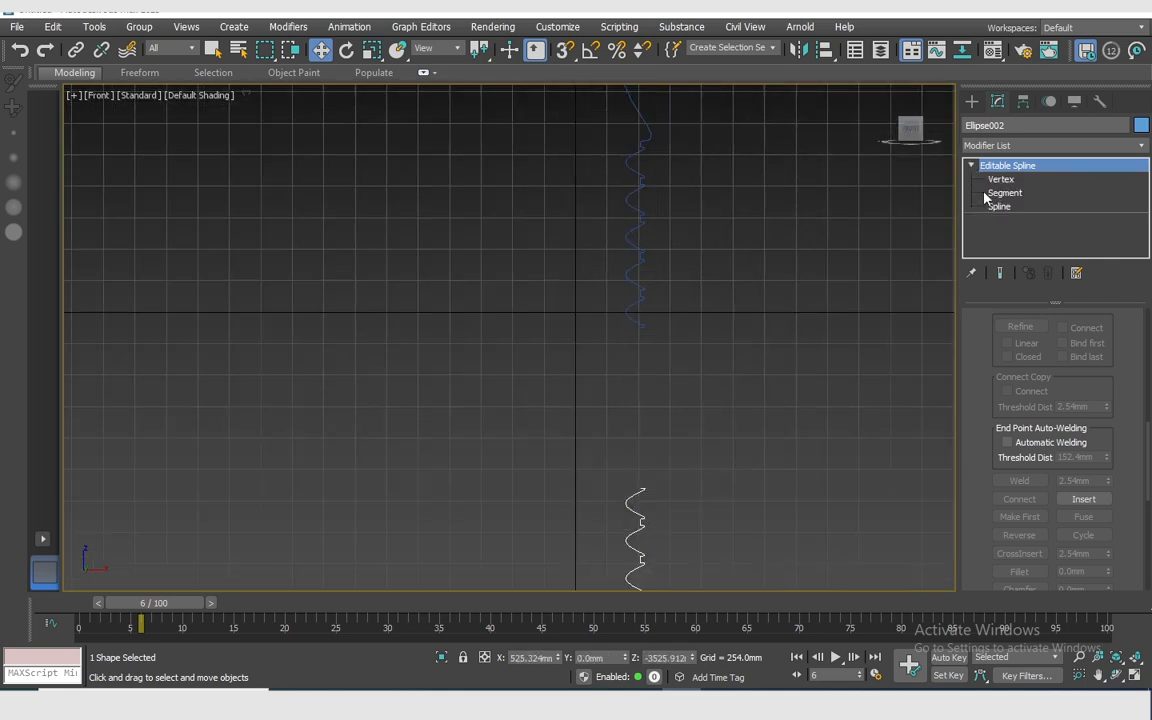
click(1000, 179)
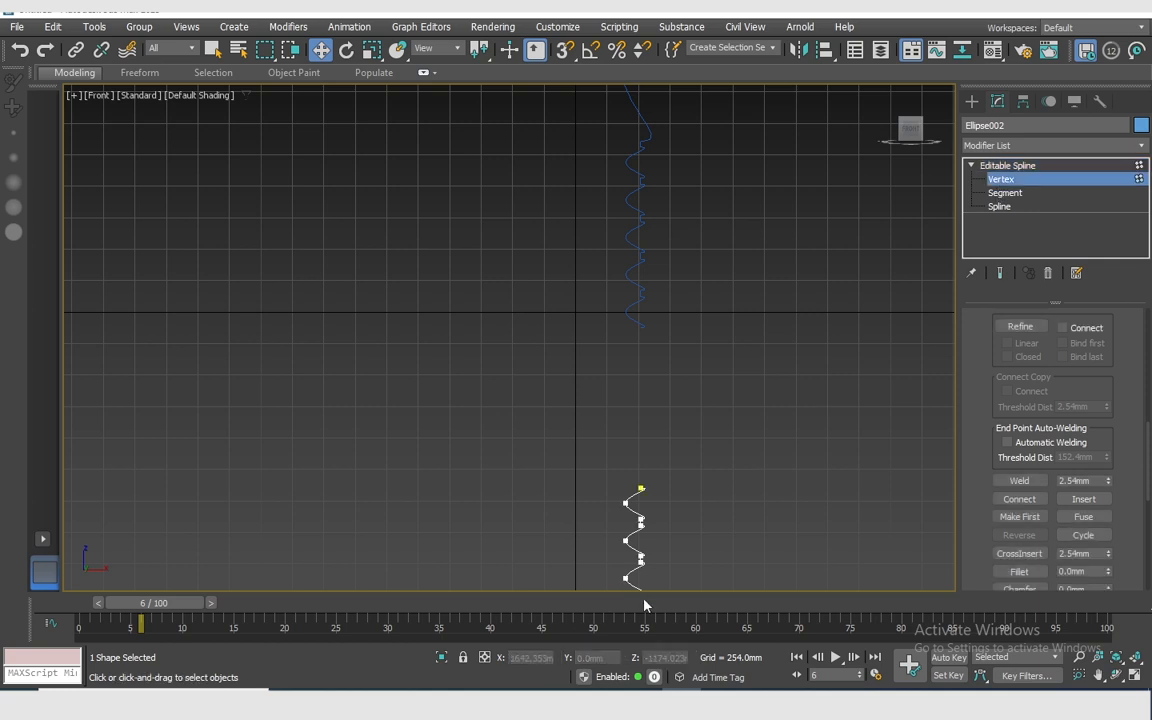
click(1020, 499)
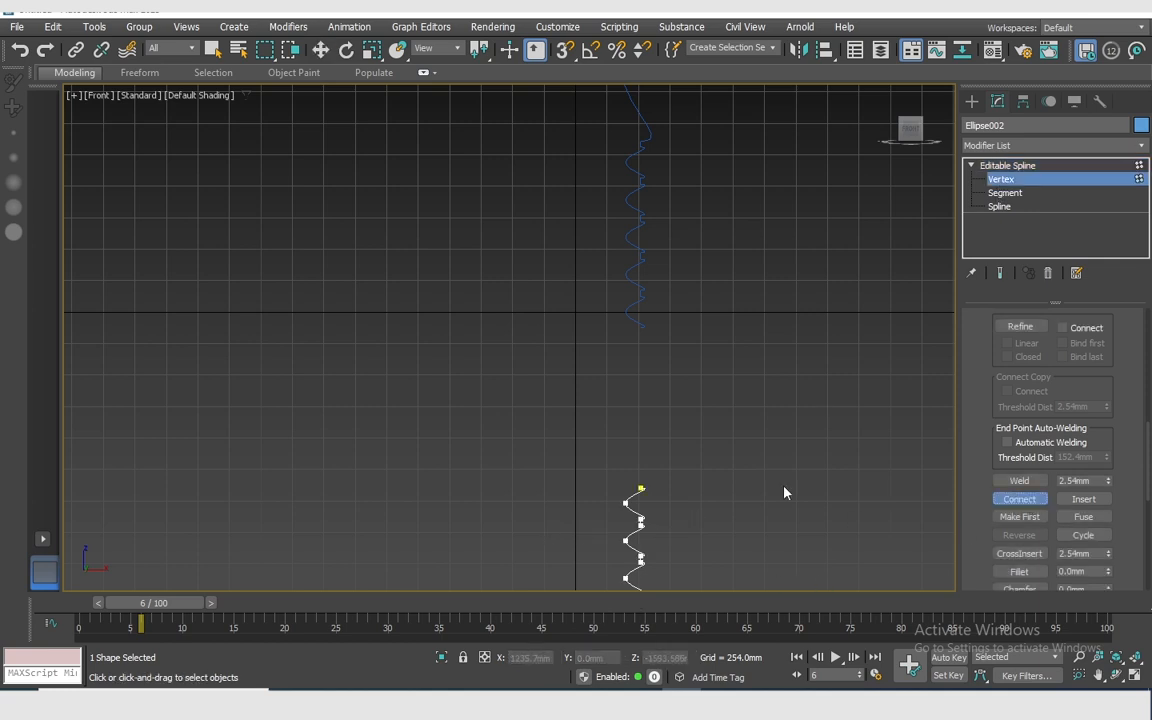
click(1014, 164)
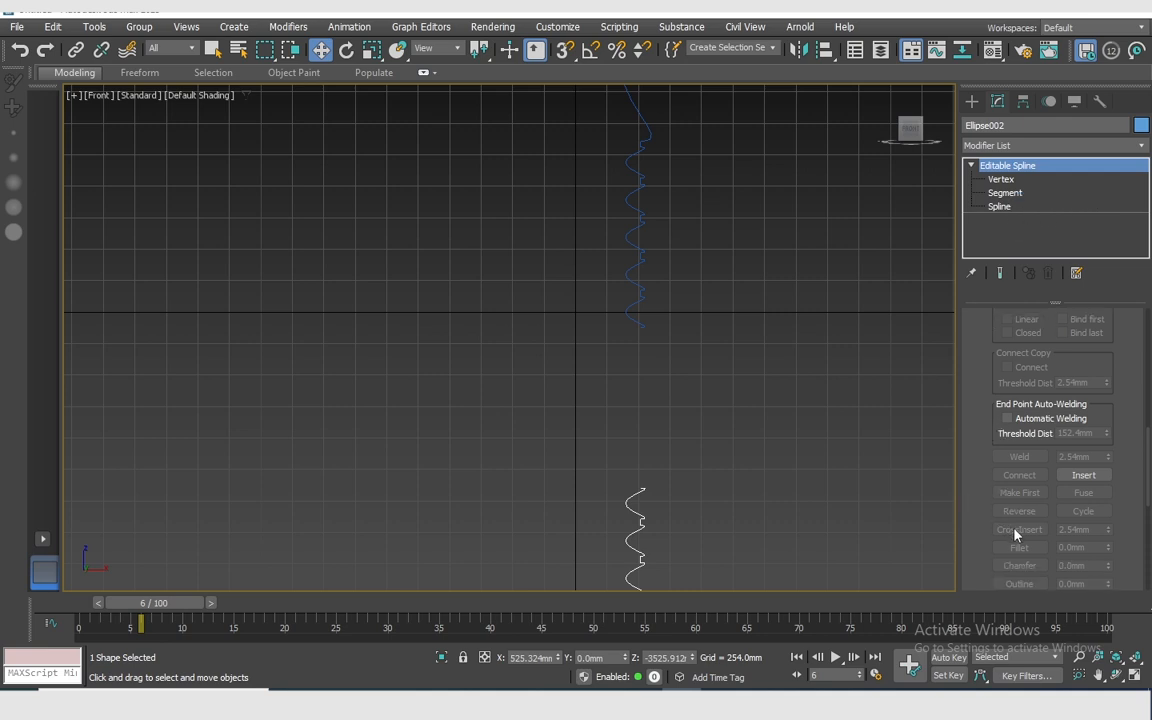
Attach the original upper profile to the mirrored copy's spline
scroll(1020, 480, up, 5)
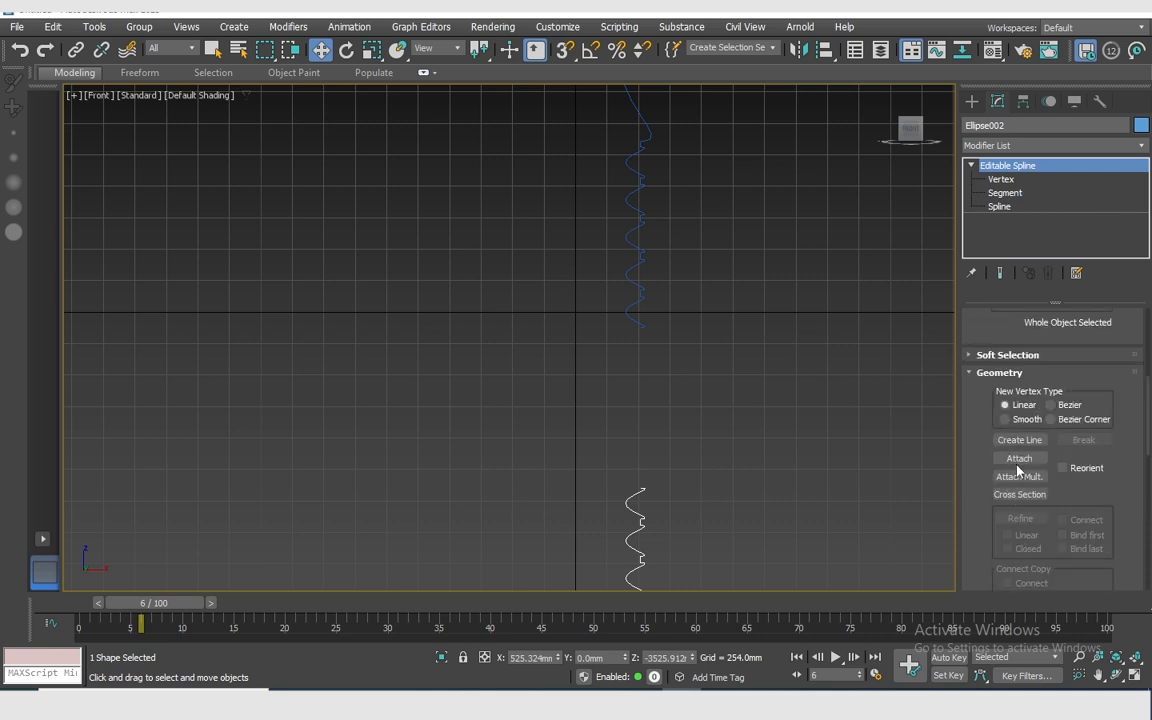
click(1019, 458)
click(632, 318)
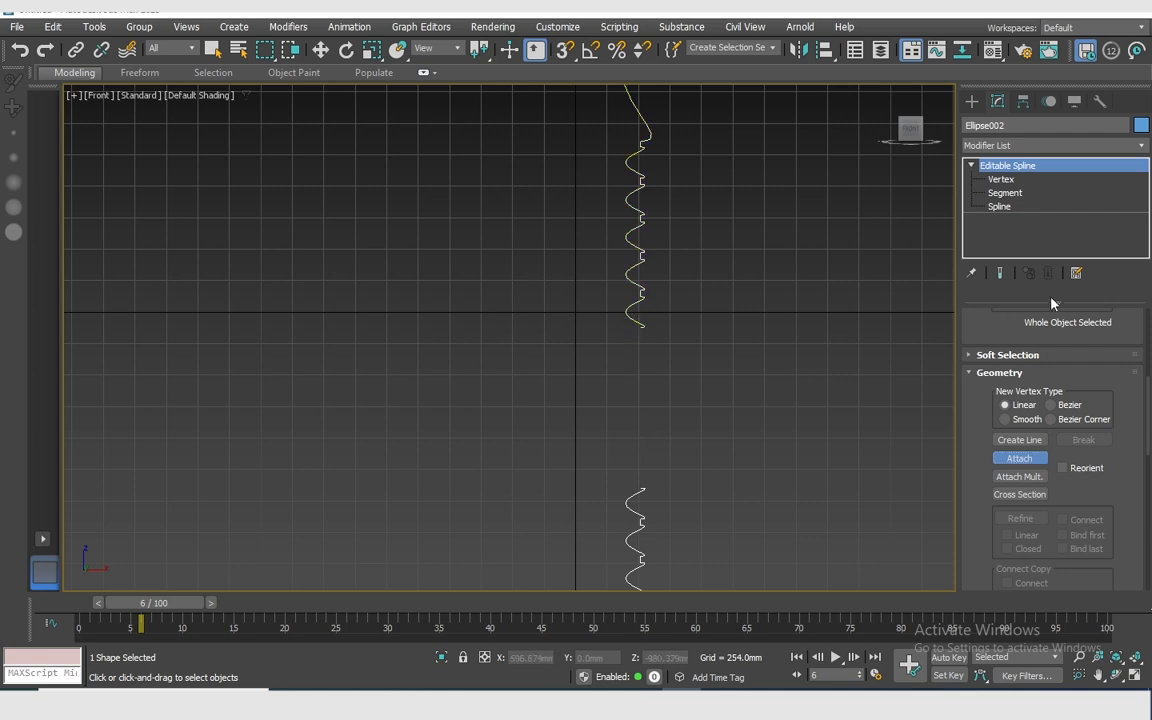
Connect the top end vertex of the mirrored profile to the bottom end vertex of the upper profile
click(1003, 180)
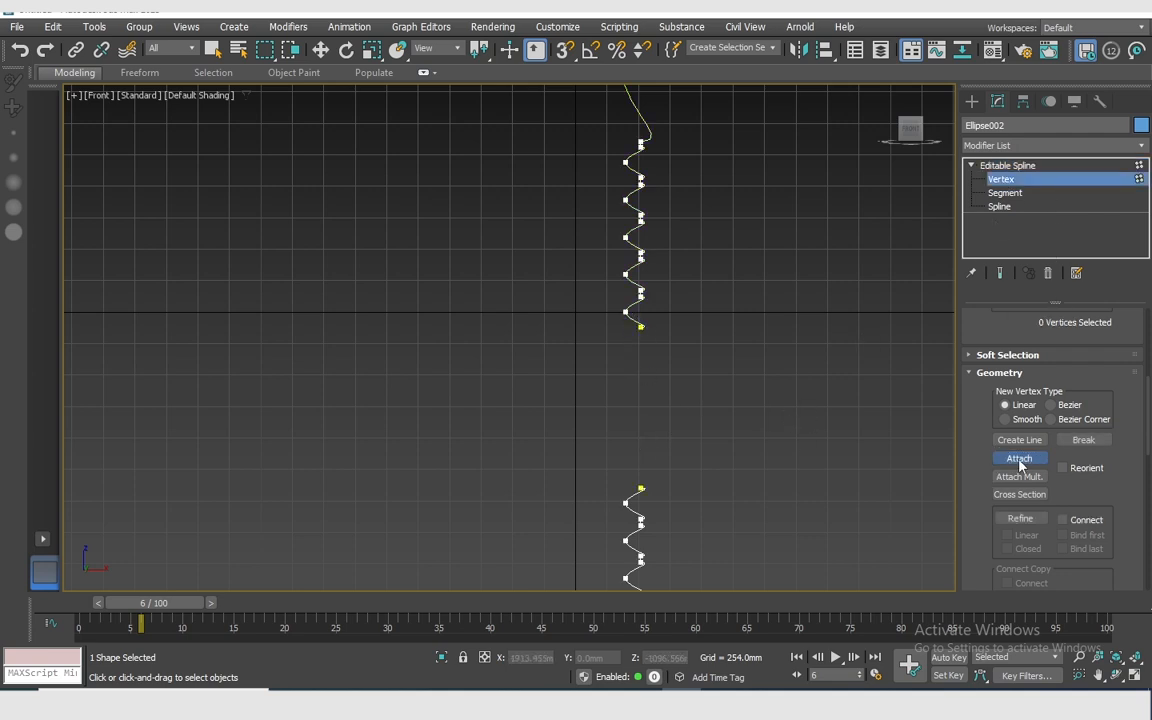
right_click(902, 450)
scroll(1072, 492, down, 3)
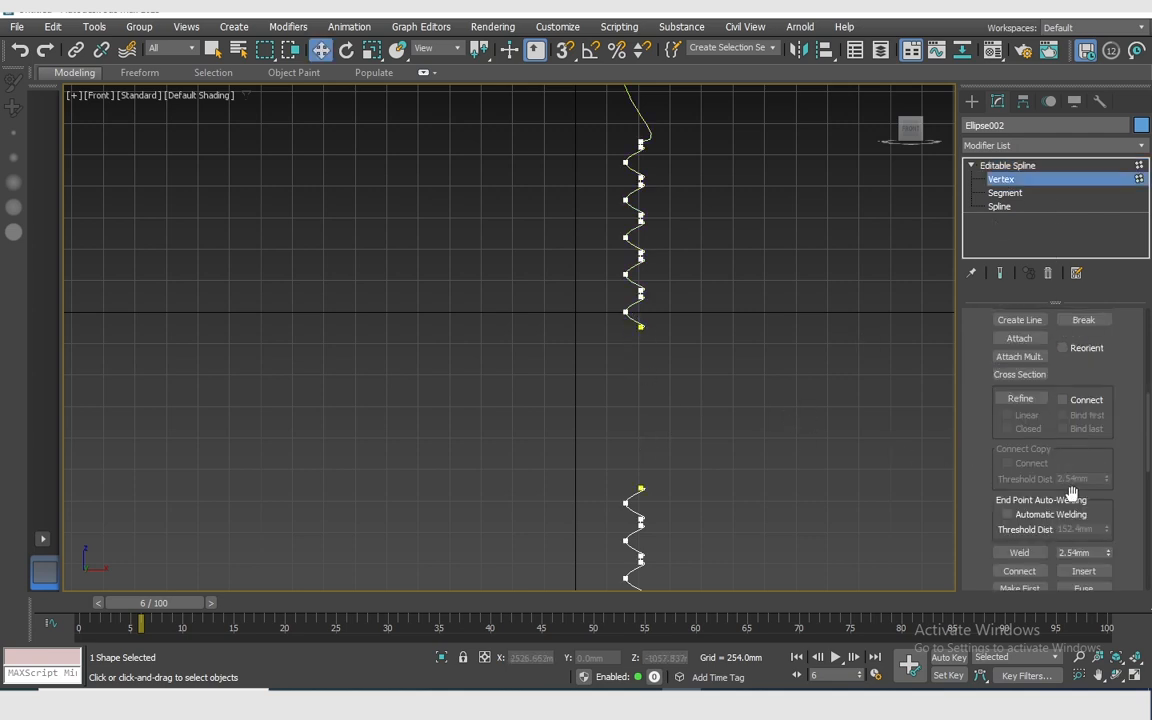
scroll(1072, 492, down, 1)
click(1019, 523)
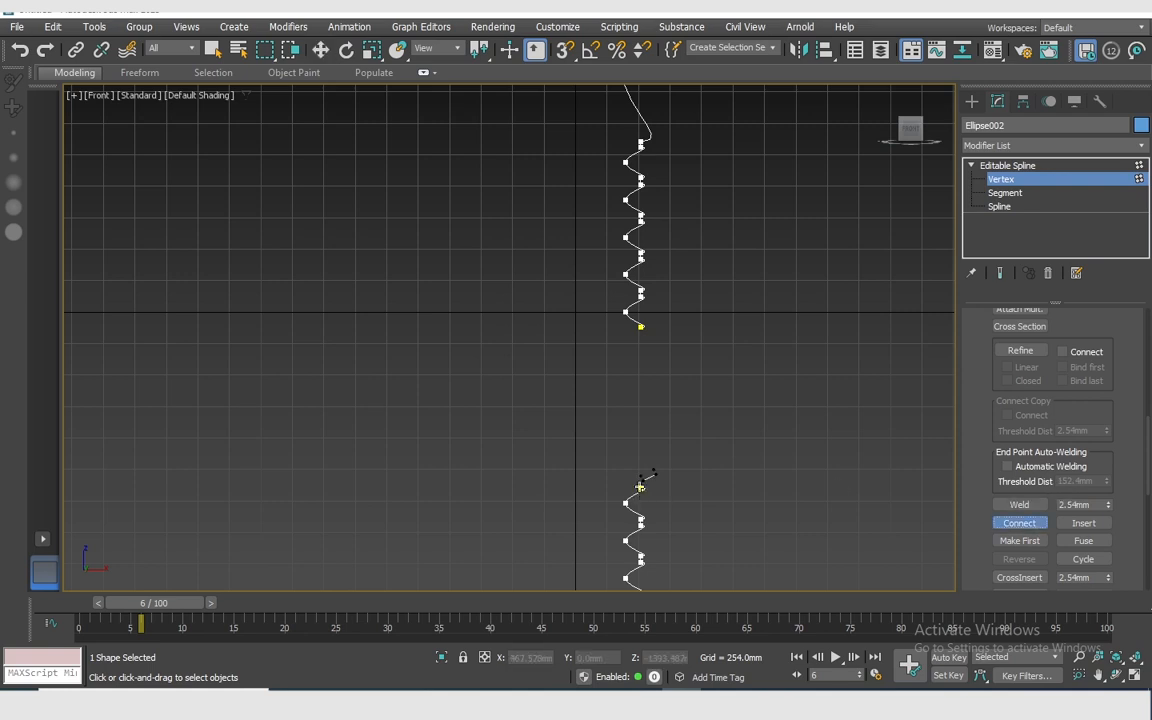
drag(642, 340, 641, 326)
click(1008, 166)
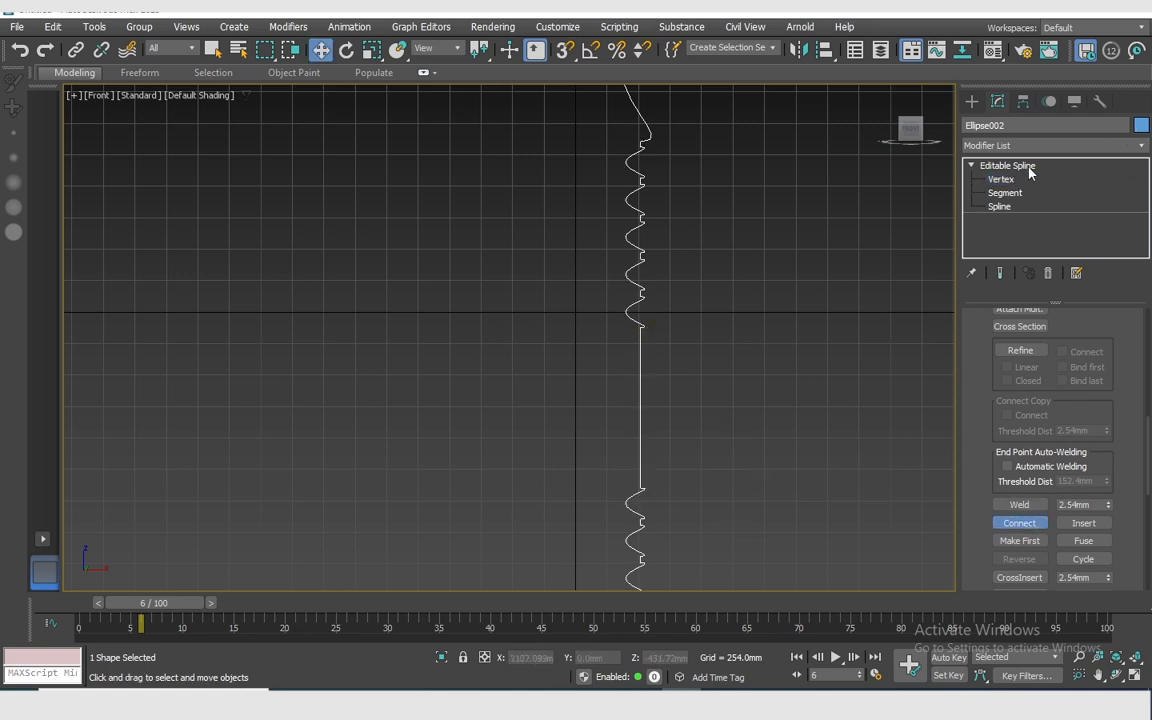
Apply a Lathe modifier to the joined profile spline
click(1143, 149)
scroll(1100, 185, down, 15)
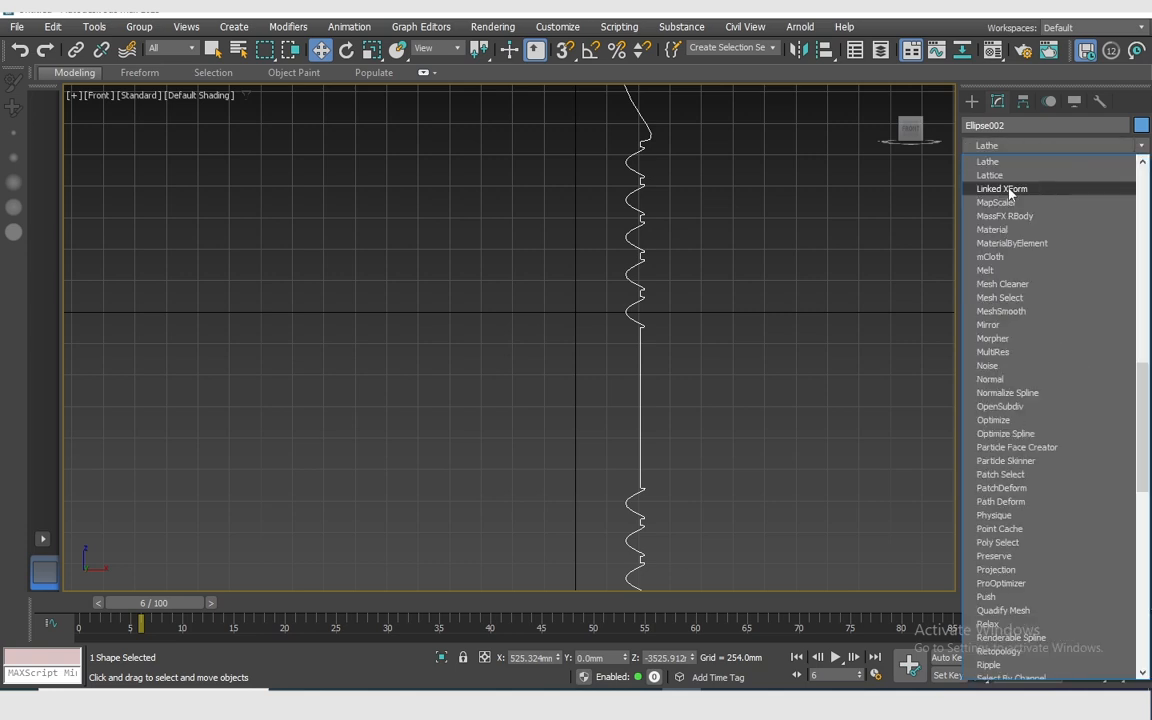
click(989, 162)
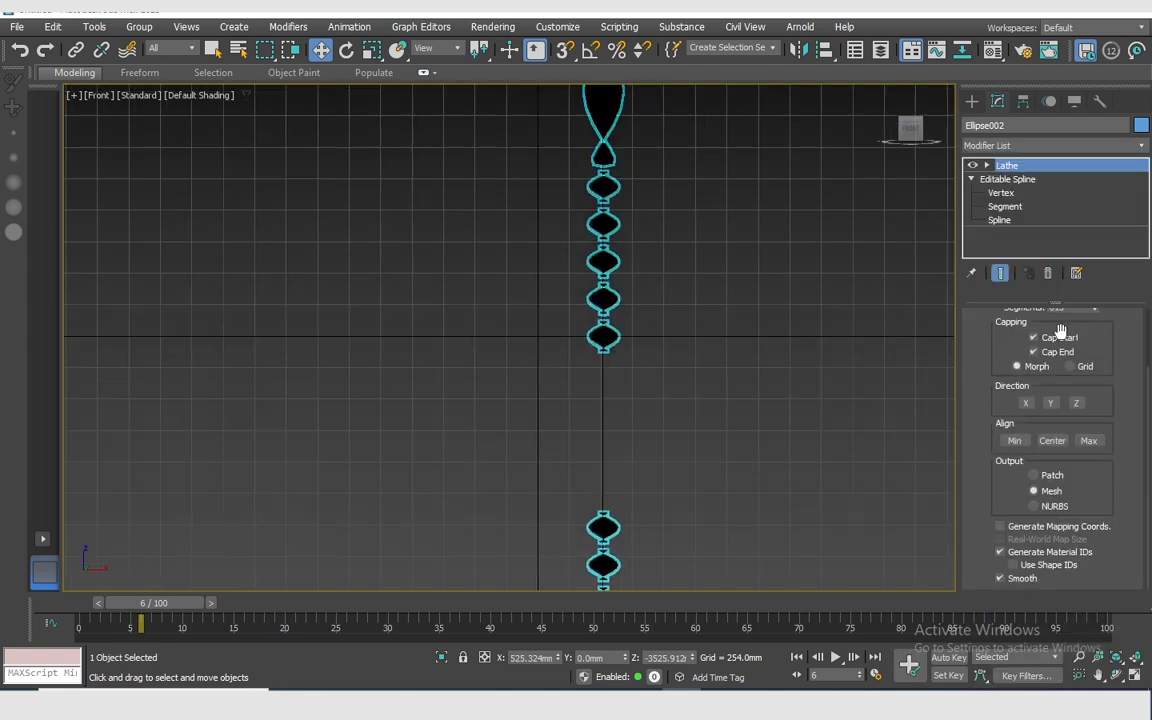
Move the Lathe axis left along X to widen the revolved shape into a solid turned column
click(987, 166)
click(1021, 180)
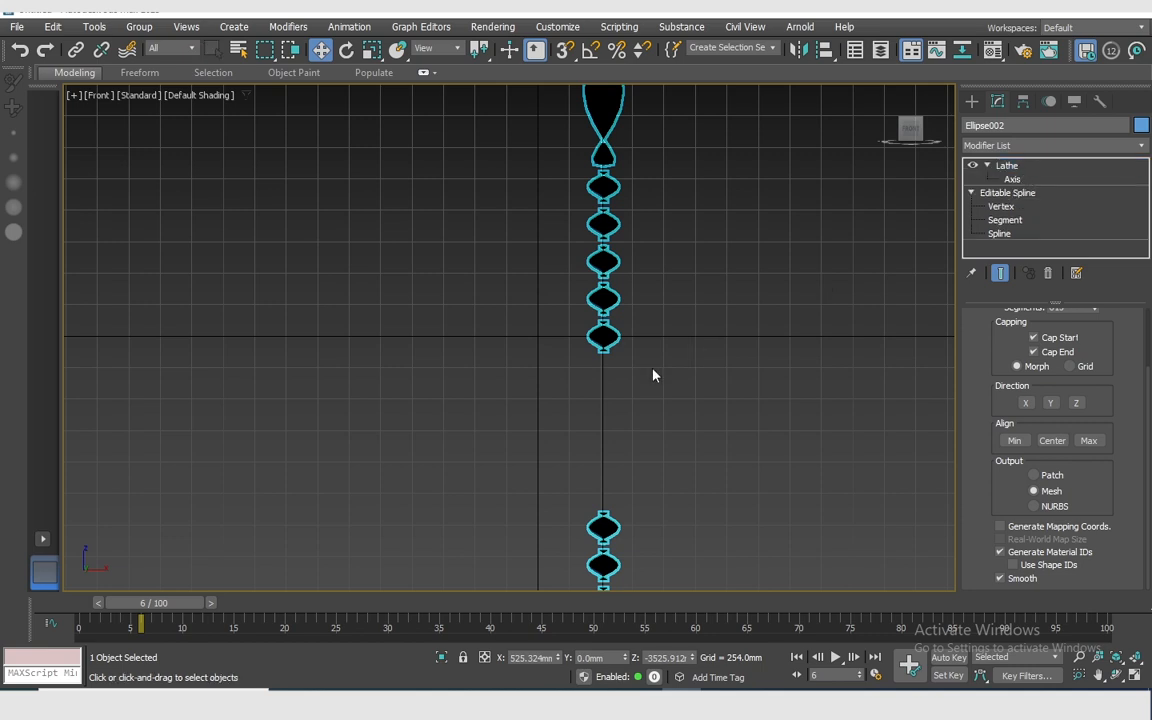
scroll(603, 440, down, 3)
middle_drag(635, 504, 637, 455)
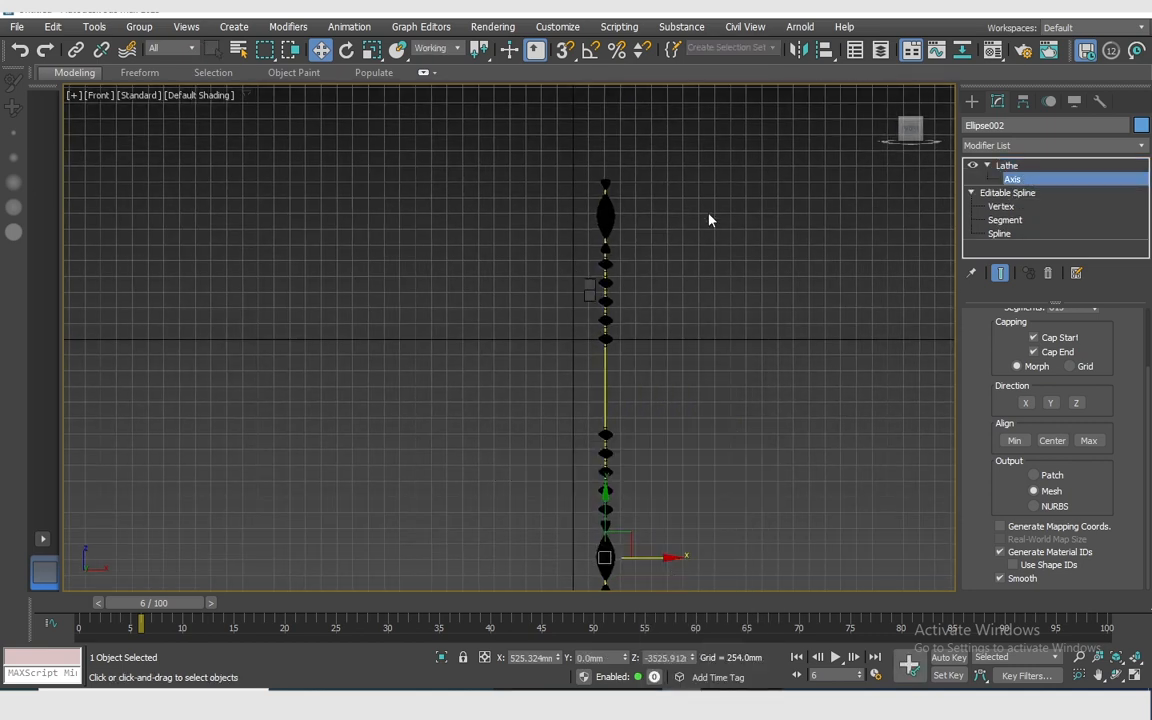
key(w)
scroll(660, 562, down, 2)
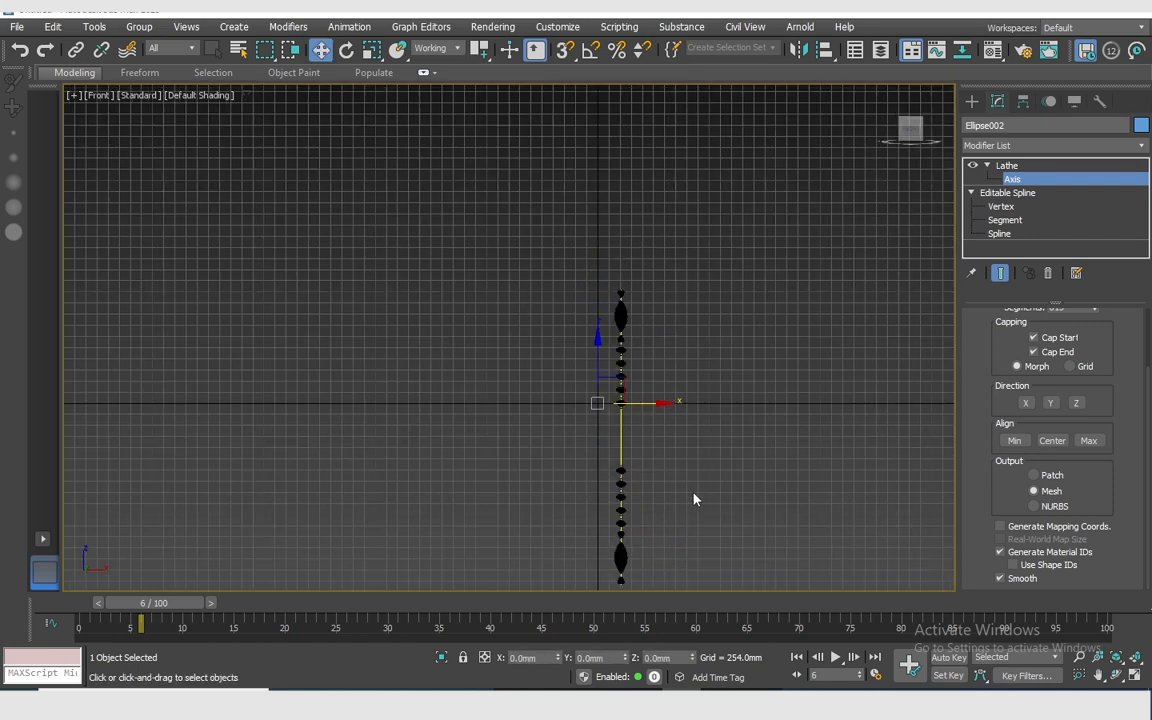
middle_drag(691, 468, 688, 394)
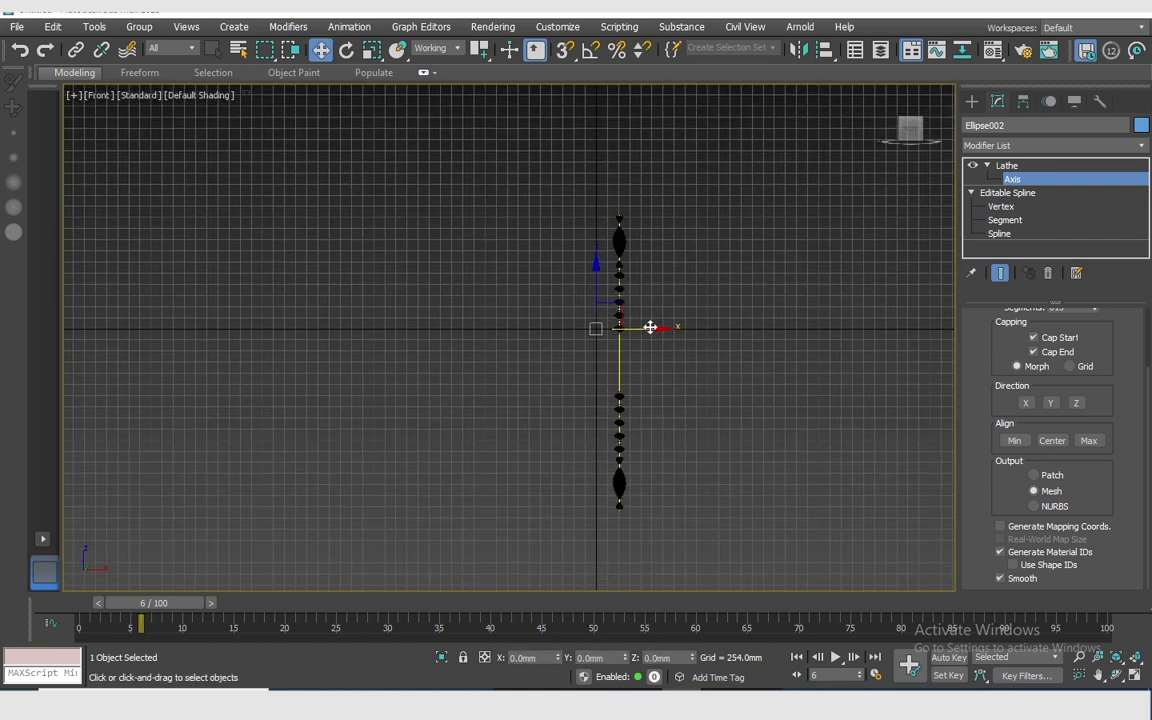
mouse_move(650, 327)
mouse_down()
mouse_move(666, 332)
mouse_move(632, 334)
mouse_up()
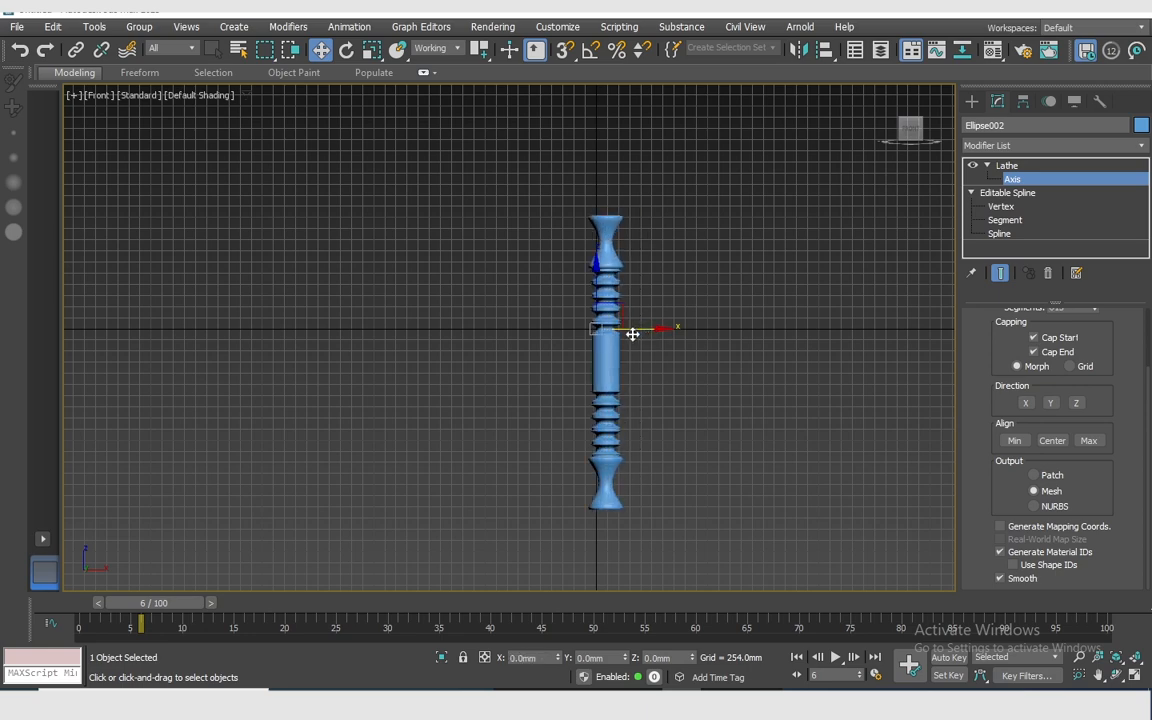
Examine the full length of the turned column in the Front view, leaving axis editing and deselecting the object
scroll(632, 334, up, 4)
middle_drag(668, 337, 761, 268)
scroll(728, 382, down, 2)
middle_drag(699, 360, 703, 327)
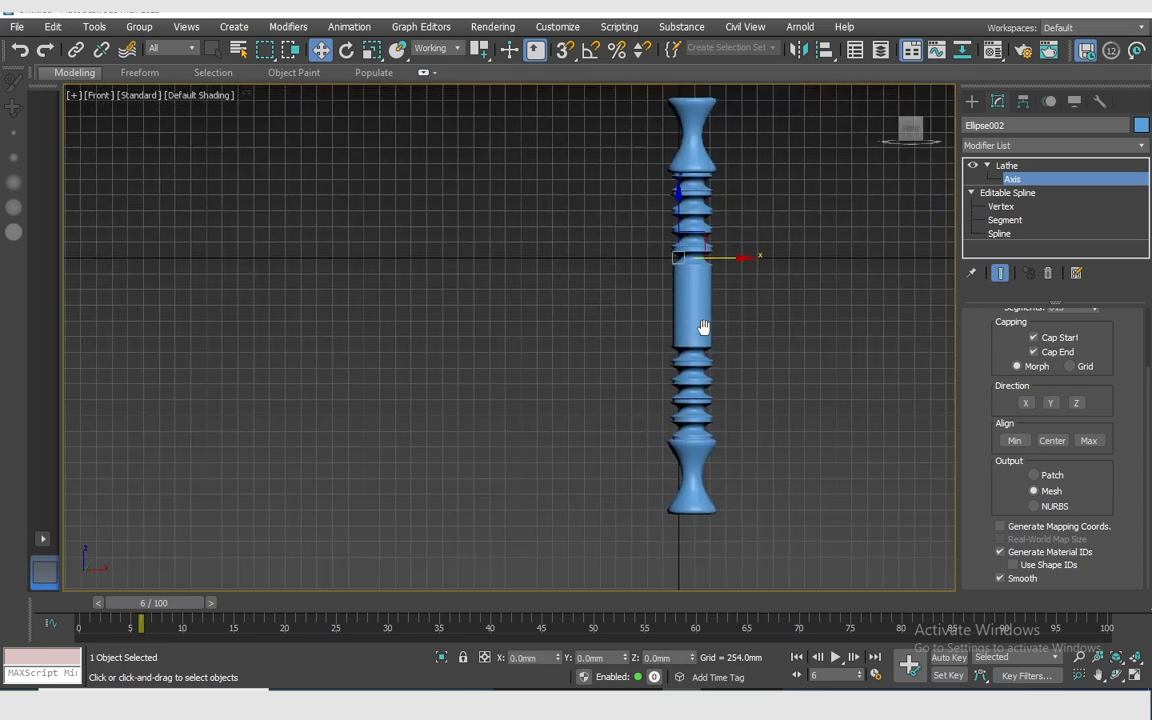
scroll(703, 327, down, 3)
click(1006, 165)
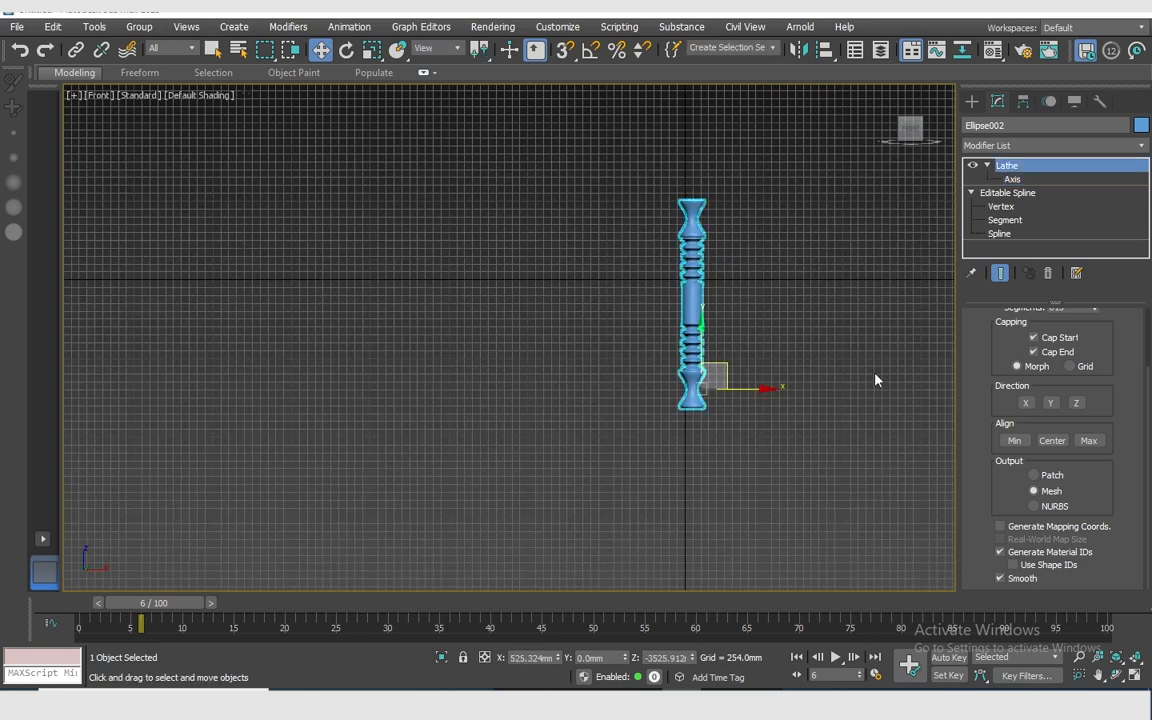
click(803, 430)
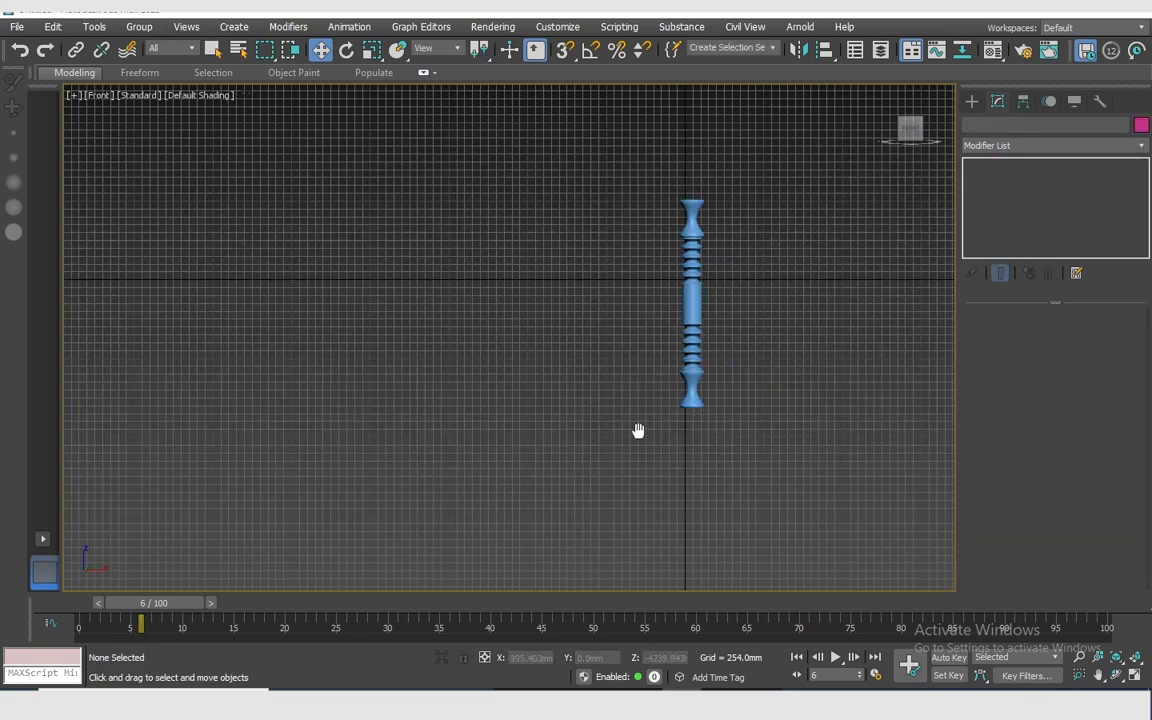
middle_drag(638, 430, 543, 456)
scroll(638, 383, down, 2)
scroll(638, 383, up, 5)
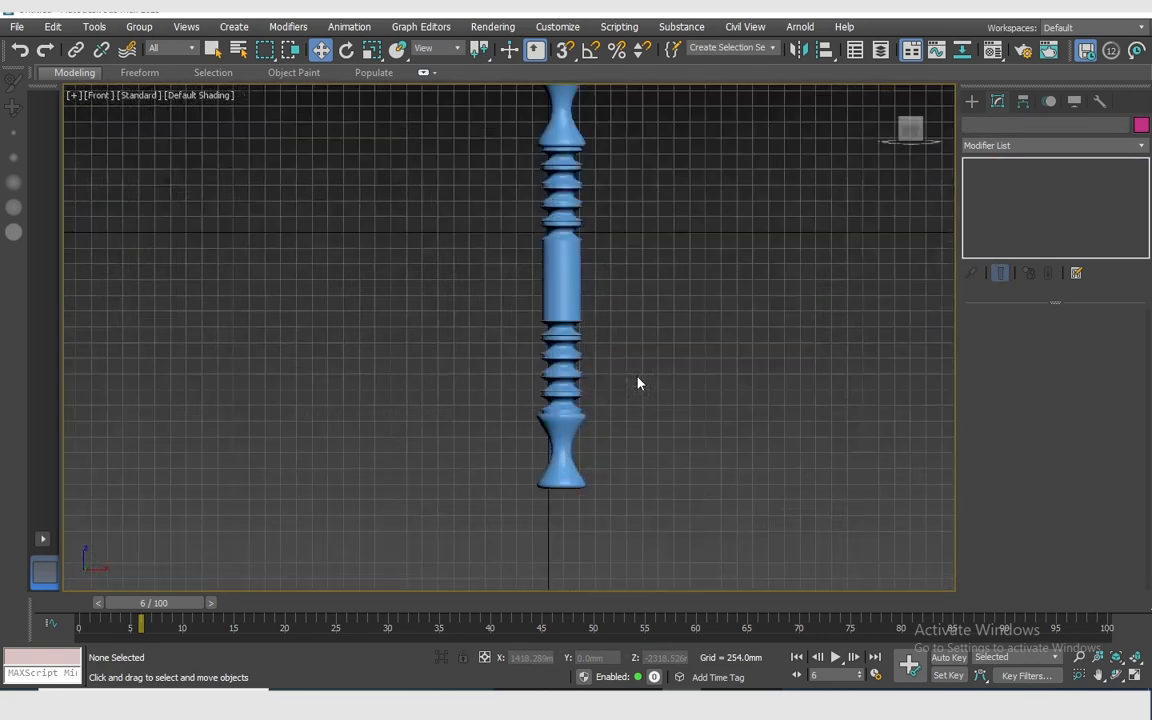
Examine the turned column from above and the side in the Perspective view, close up and at full length, leaving the column selected
scroll(638, 383, up, 2)
key(p)
key(z)
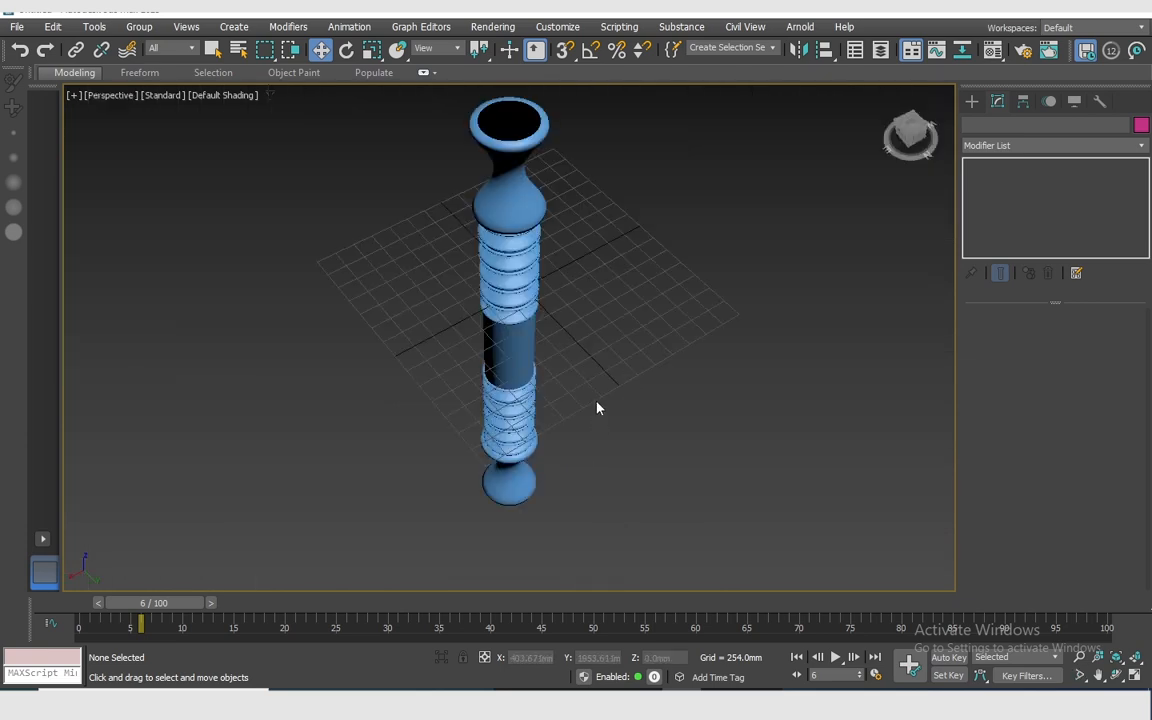
alt+middle_drag(600, 391, 589, 339)
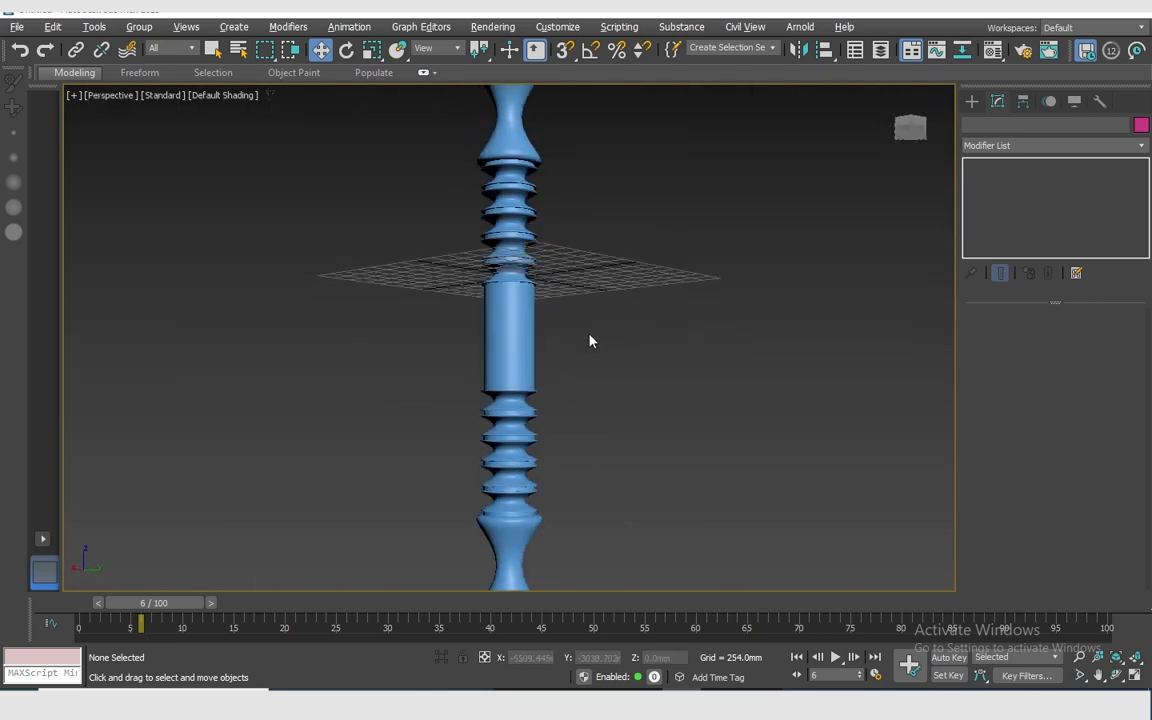
scroll(589, 339, down, 6)
alt+middle_drag(614, 400, 614, 265)
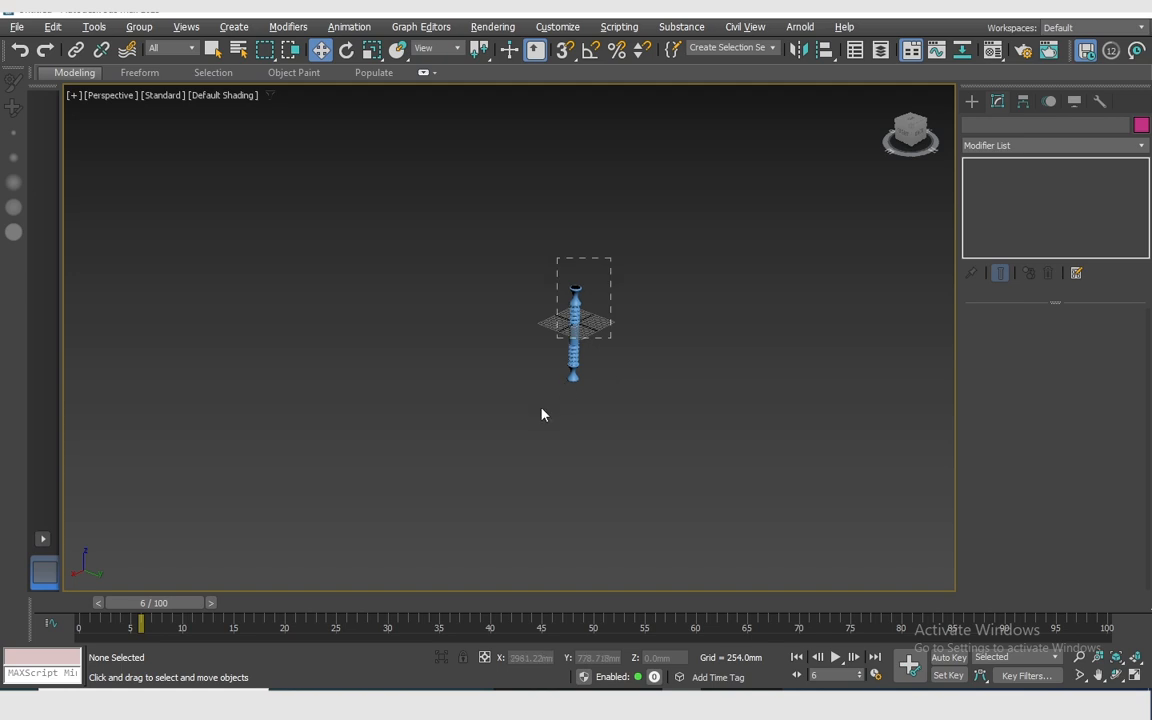
click(574, 362)
key(z)
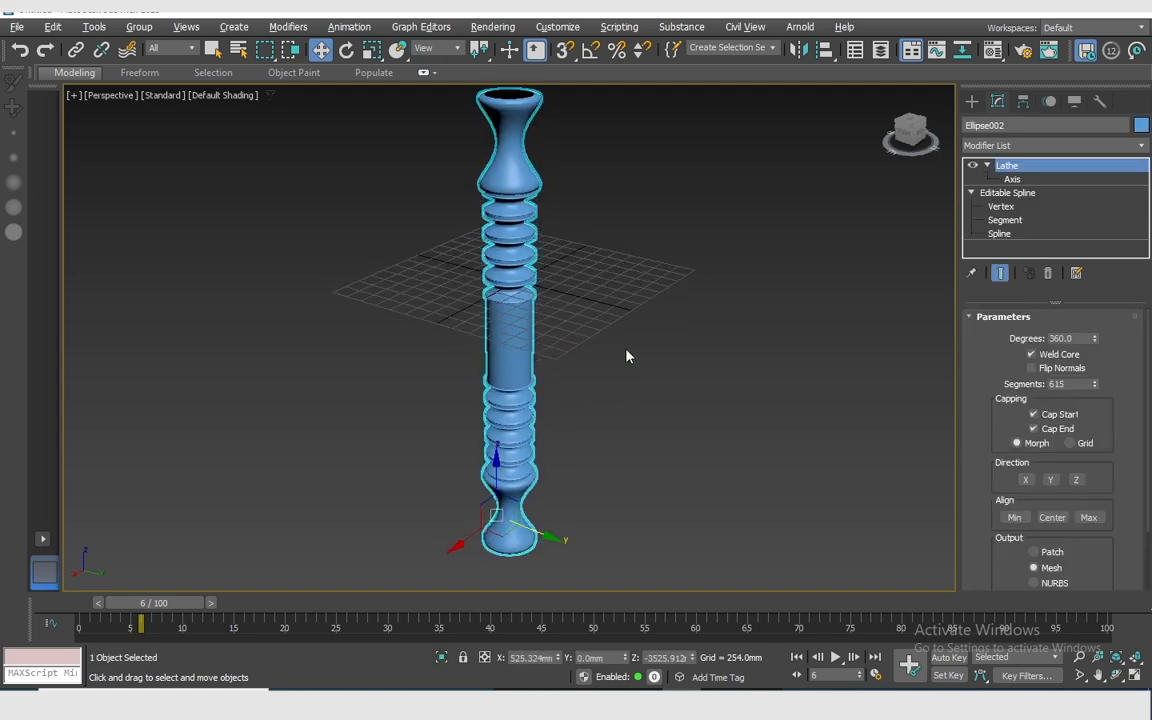
scroll(627, 356, down, 4)
click(811, 358)
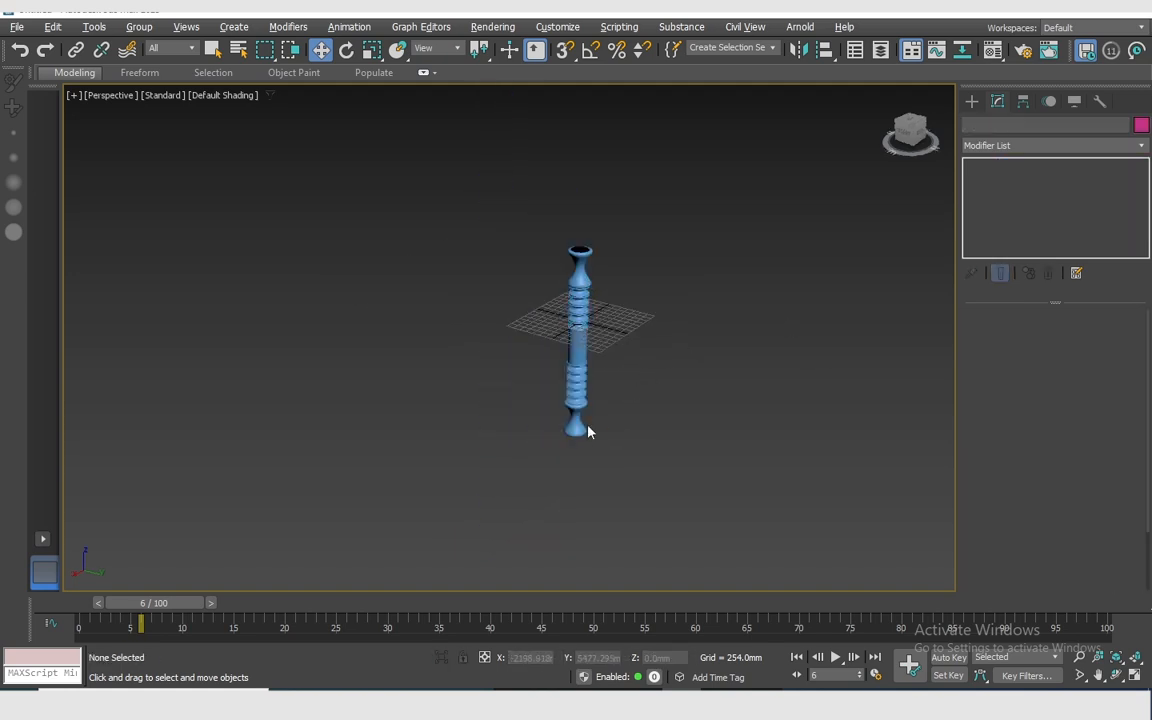
click(572, 475)
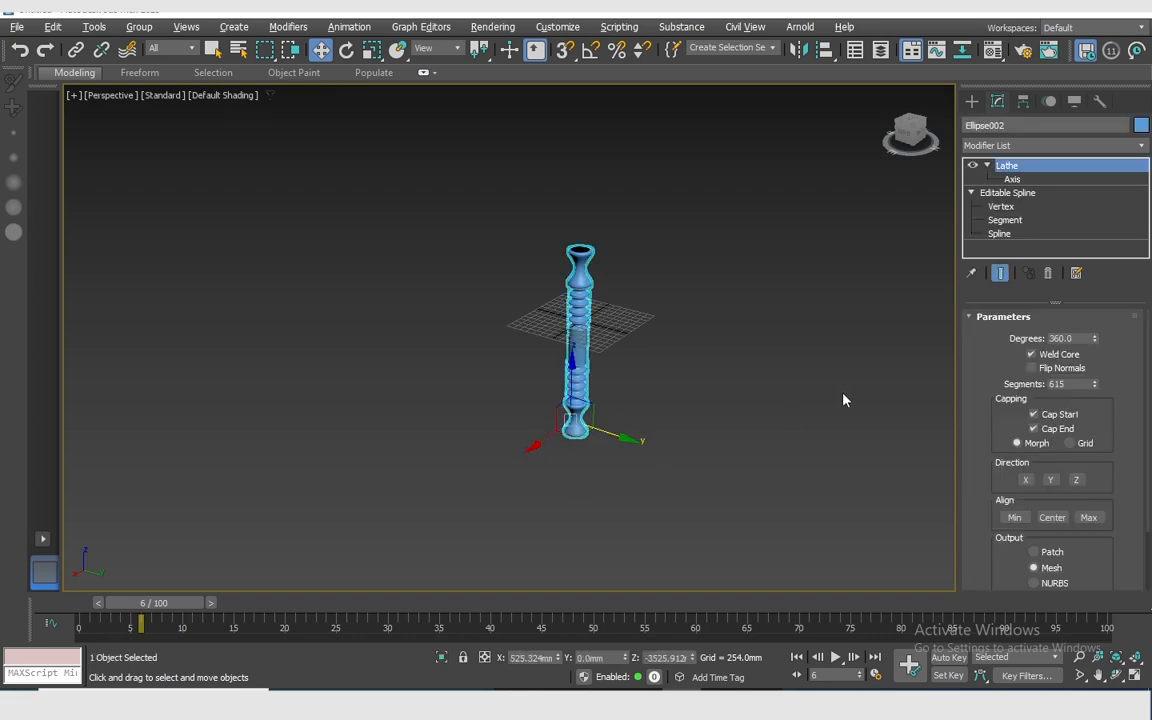